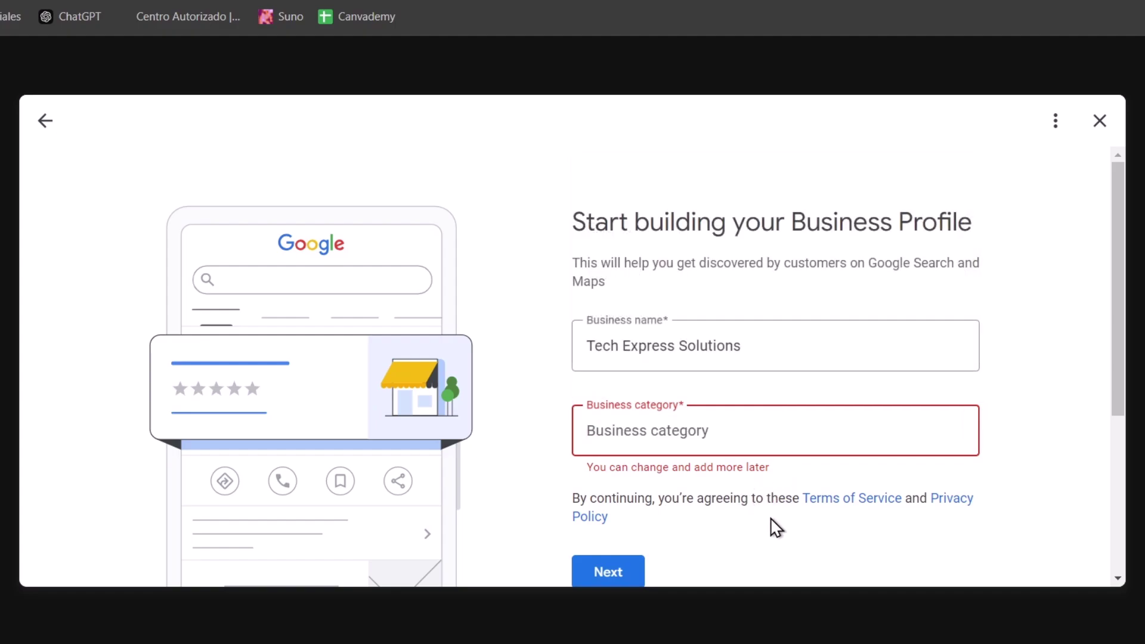
Set the business category to Design agency and answer No to having a visitable location.
text(Dig)
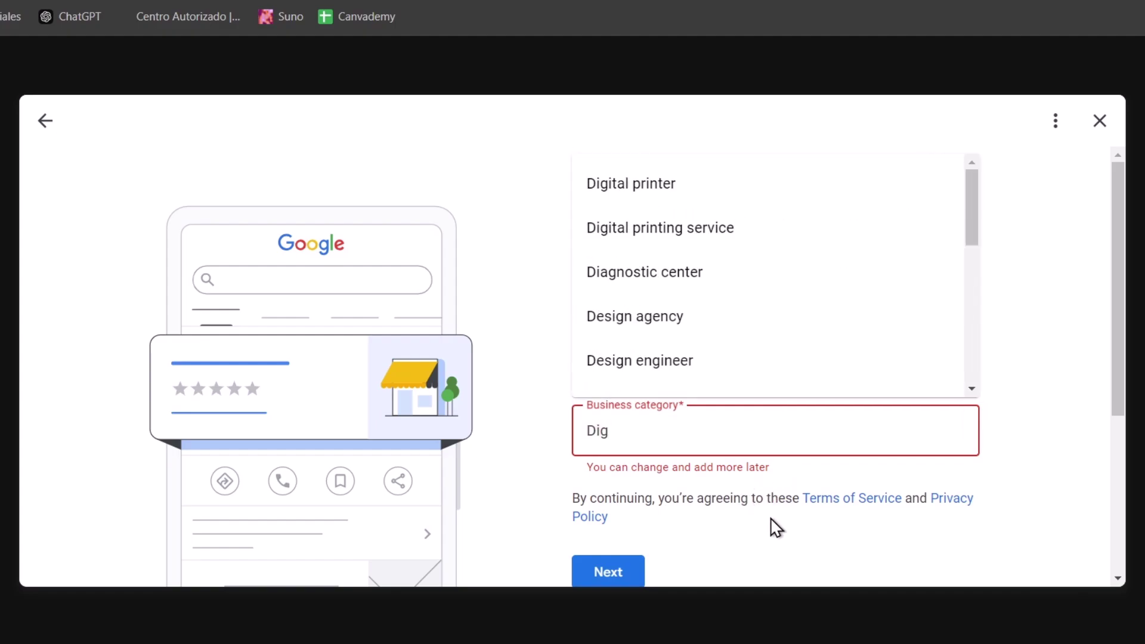
click(703, 330)
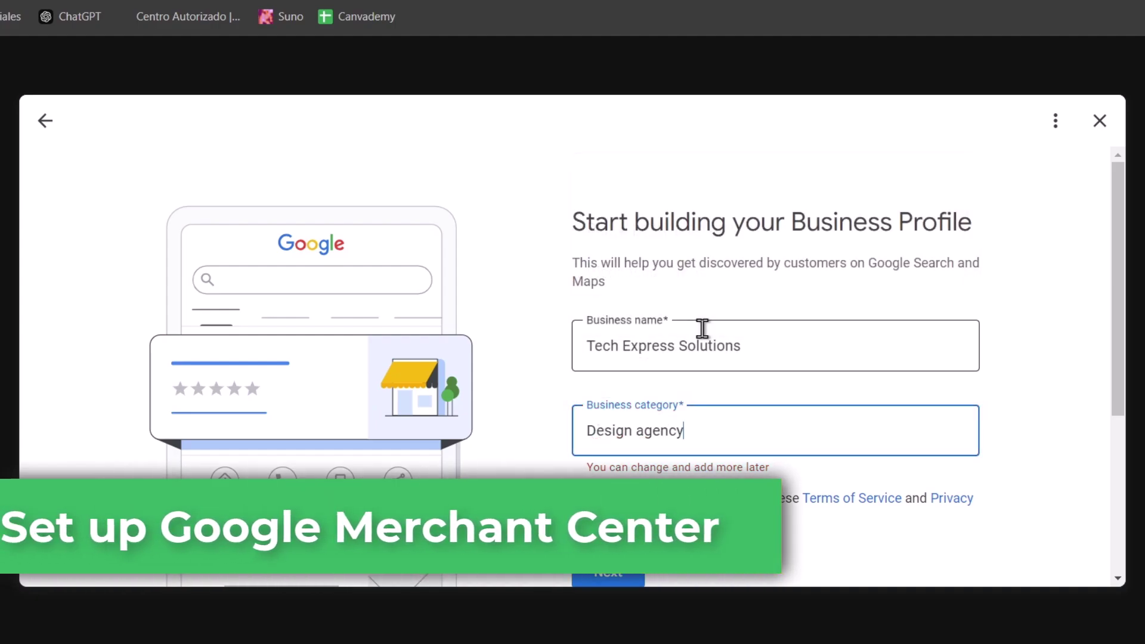
click(603, 579)
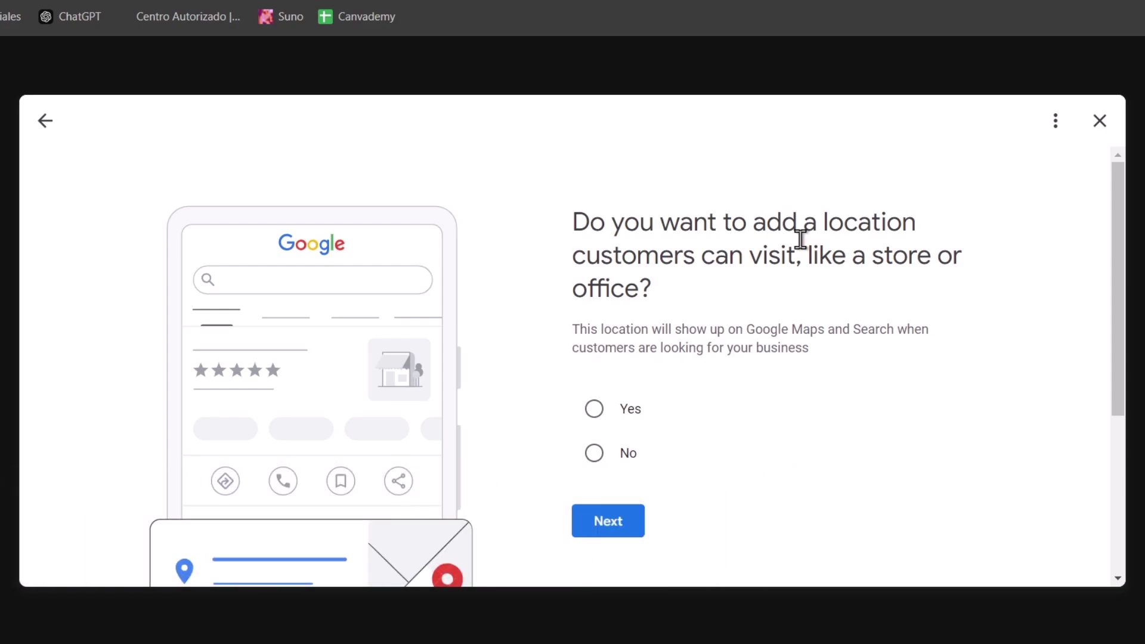
click(594, 456)
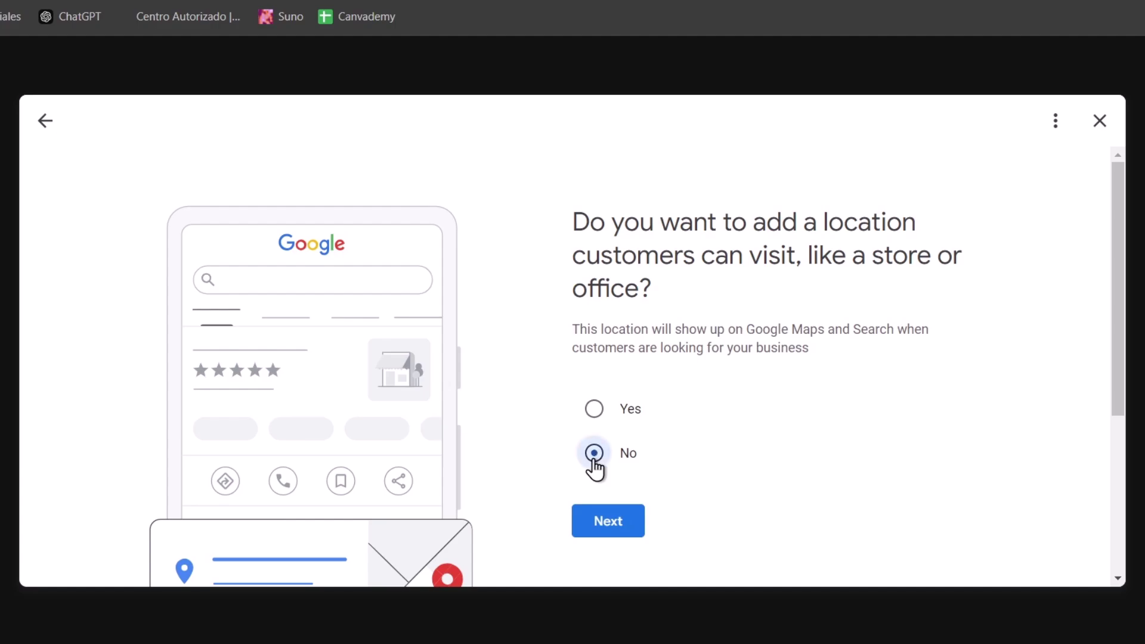
click(616, 535)
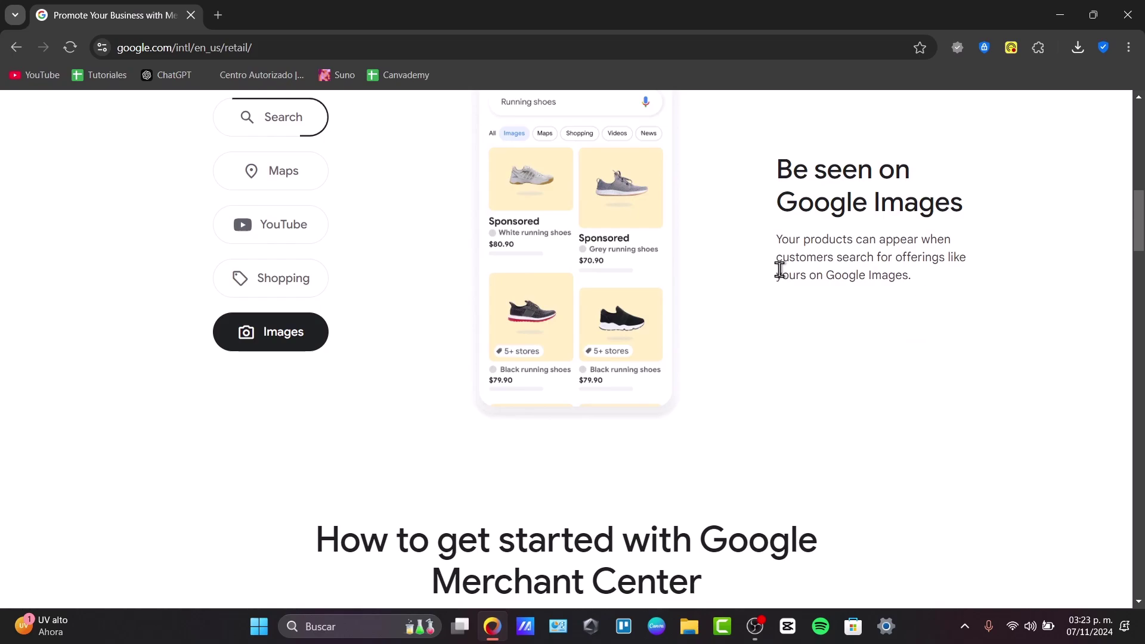
Scroll the Google for Retail Merchant Center overview down to the footer and back to the top.
scroll(780, 270, down, 15)
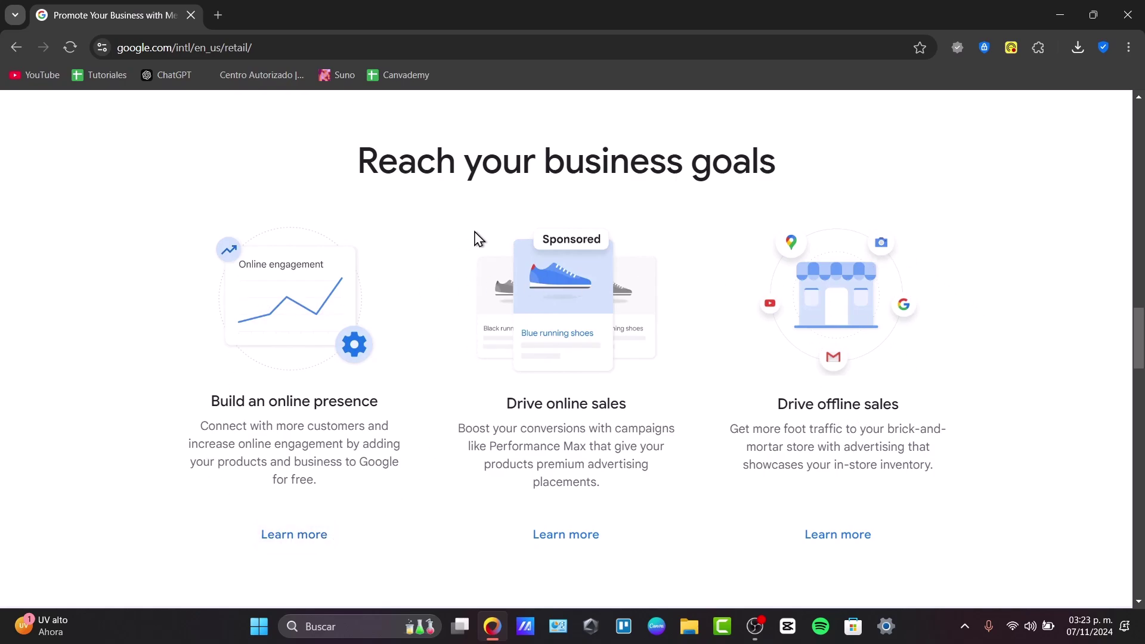
scroll(413, 370, down, 8)
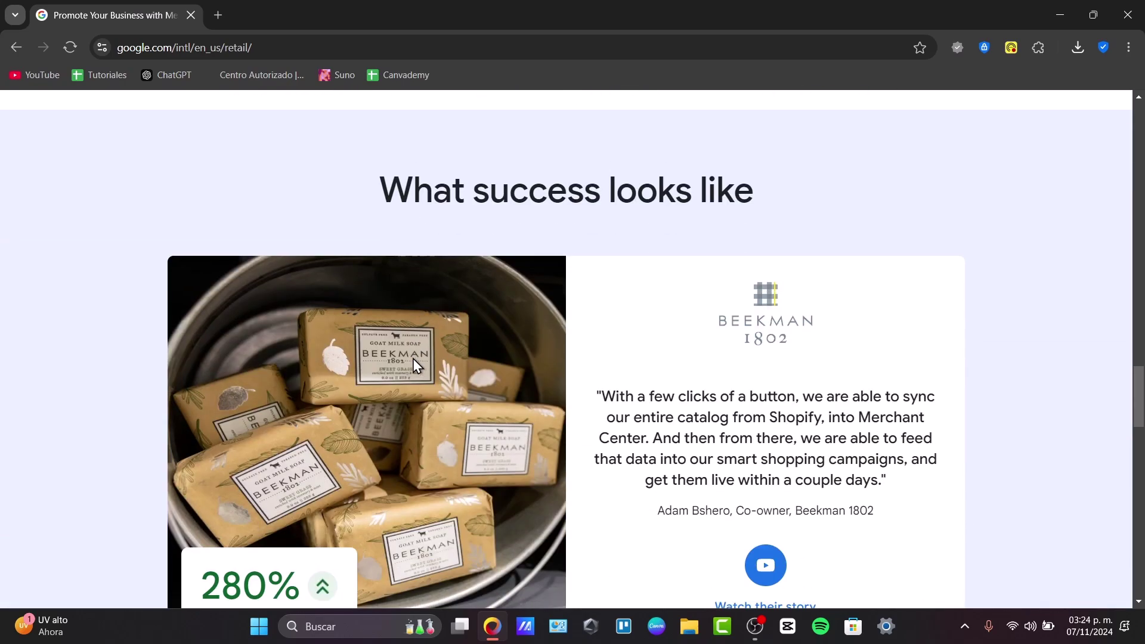
scroll(412, 356, down, 4)
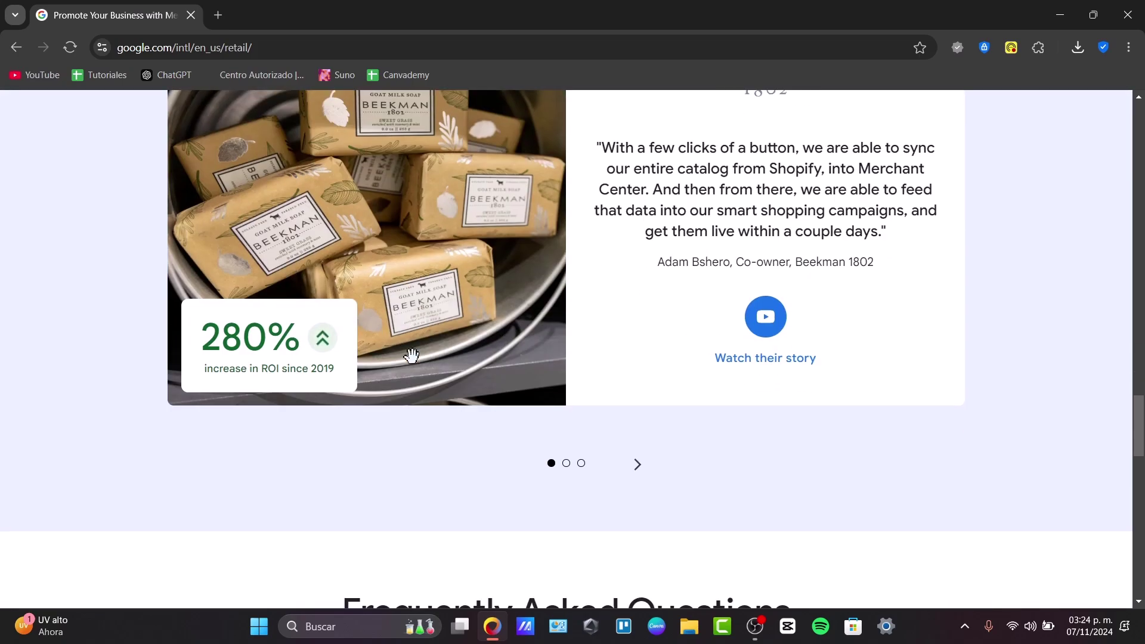
scroll(411, 356, down, 17)
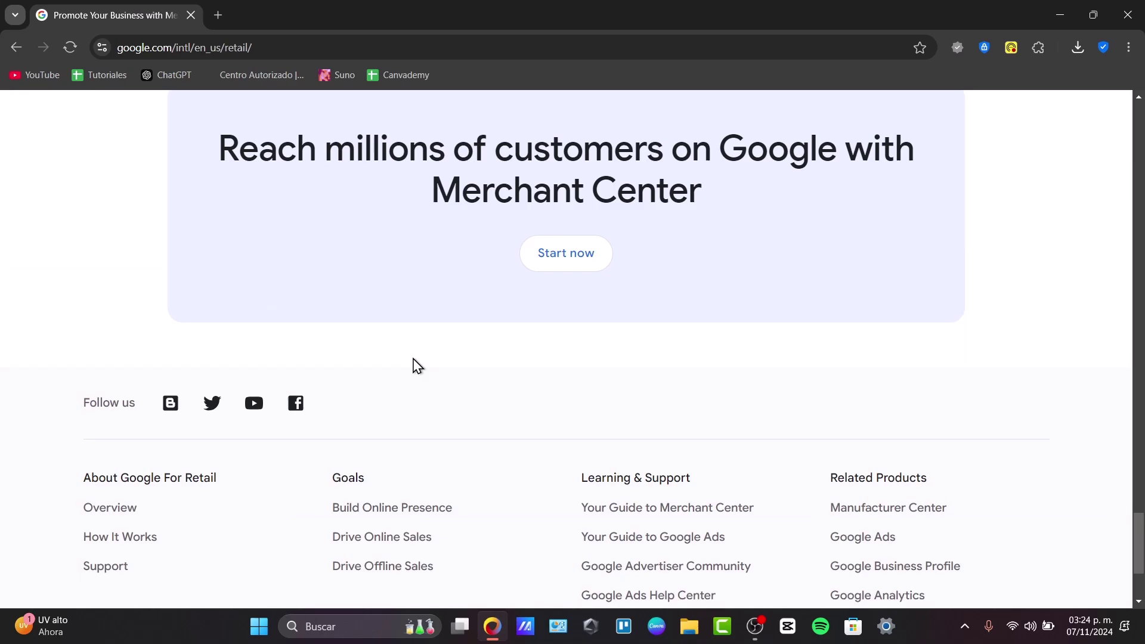
scroll(413, 359, up, 20)
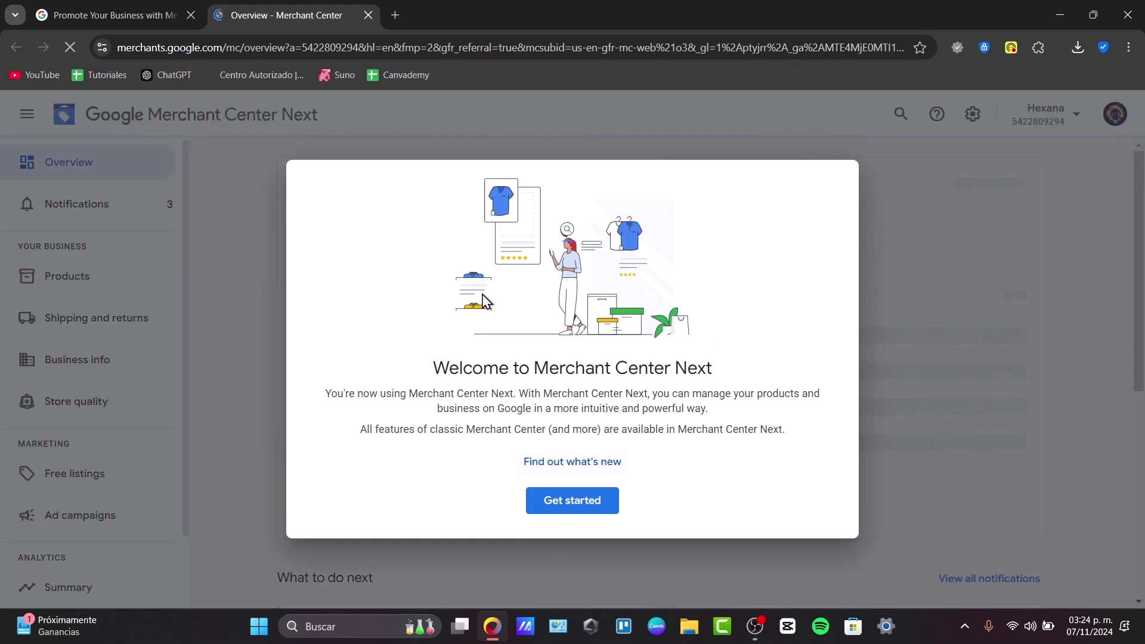
Dismiss the welcome message with Get started and open the account's business switcher.
click(571, 500)
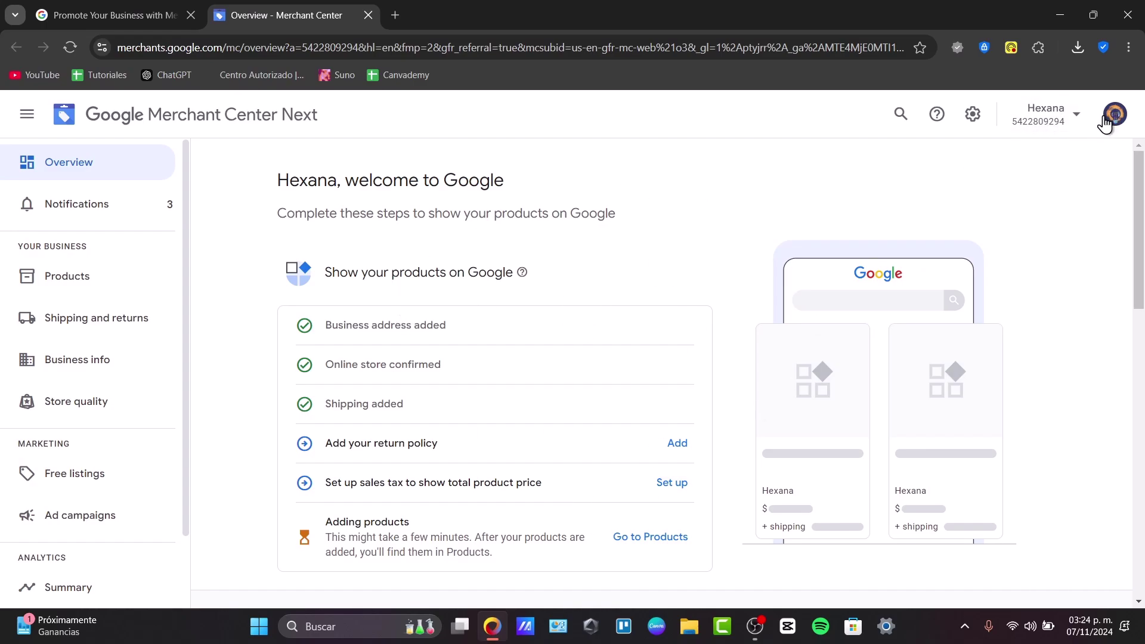
click(1012, 117)
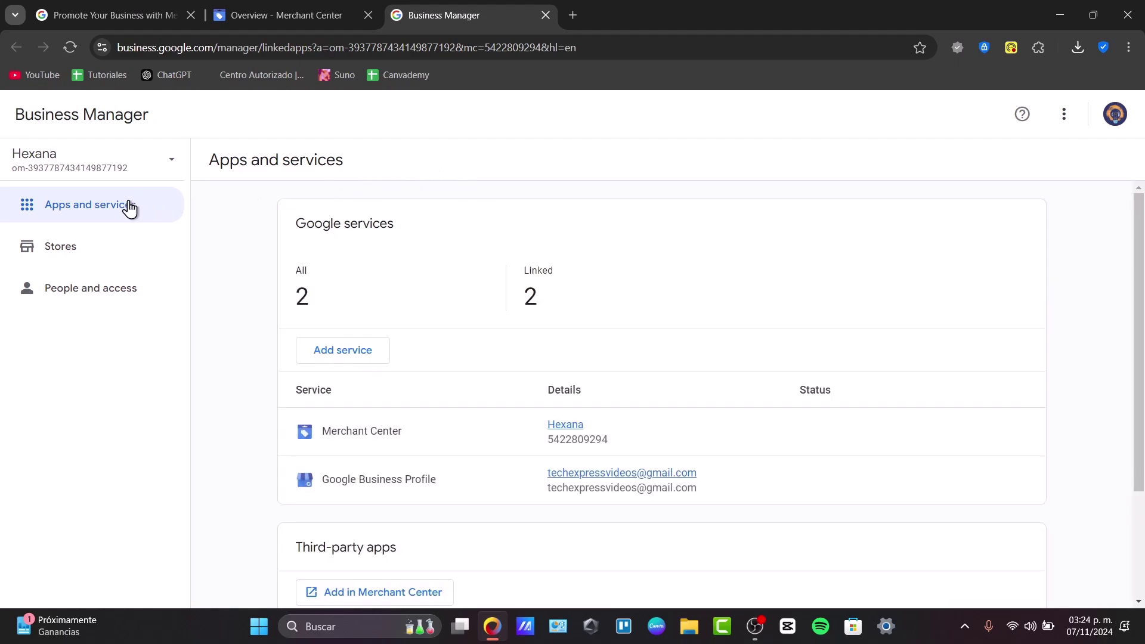
Switch to the Tech Express Videos business and open its Stores page.
click(105, 167)
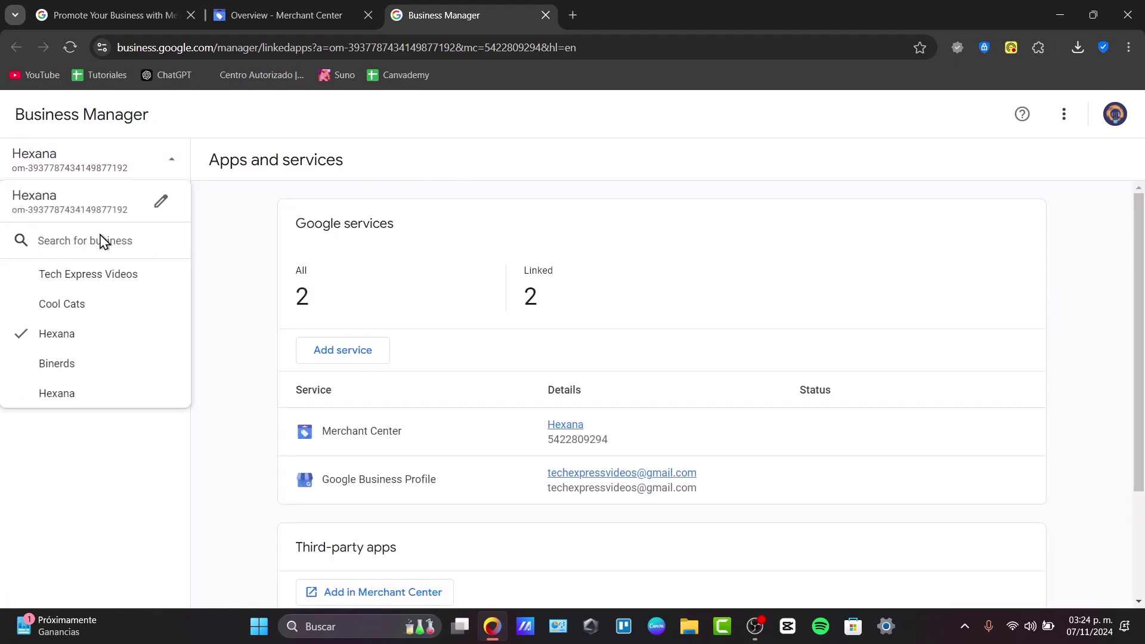
click(158, 273)
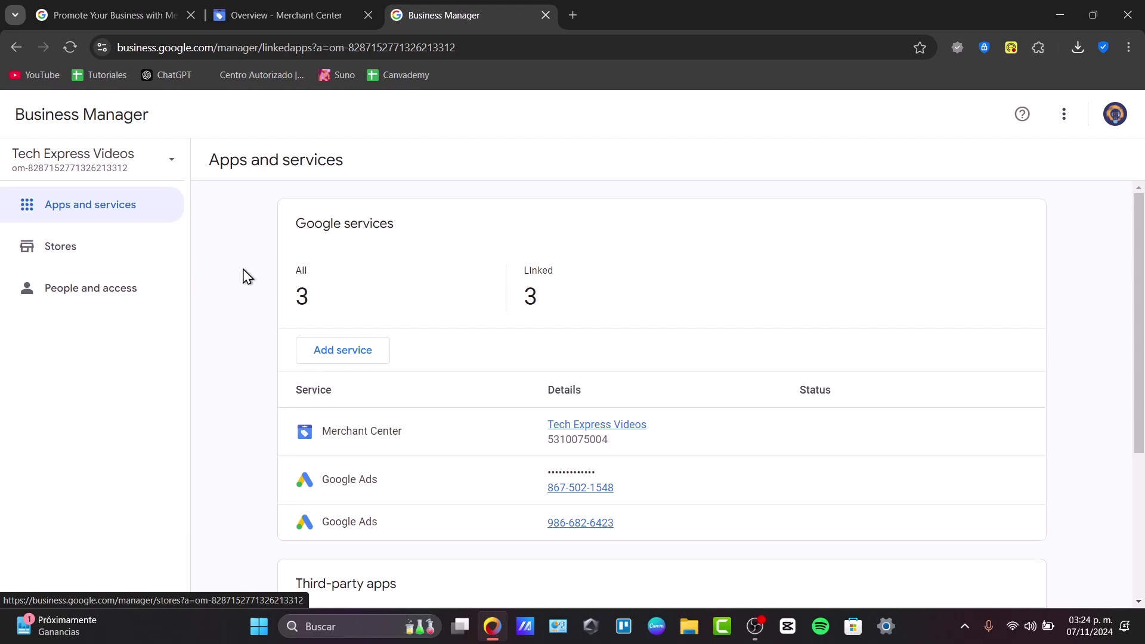
drag(327, 301, 411, 246)
click(376, 295)
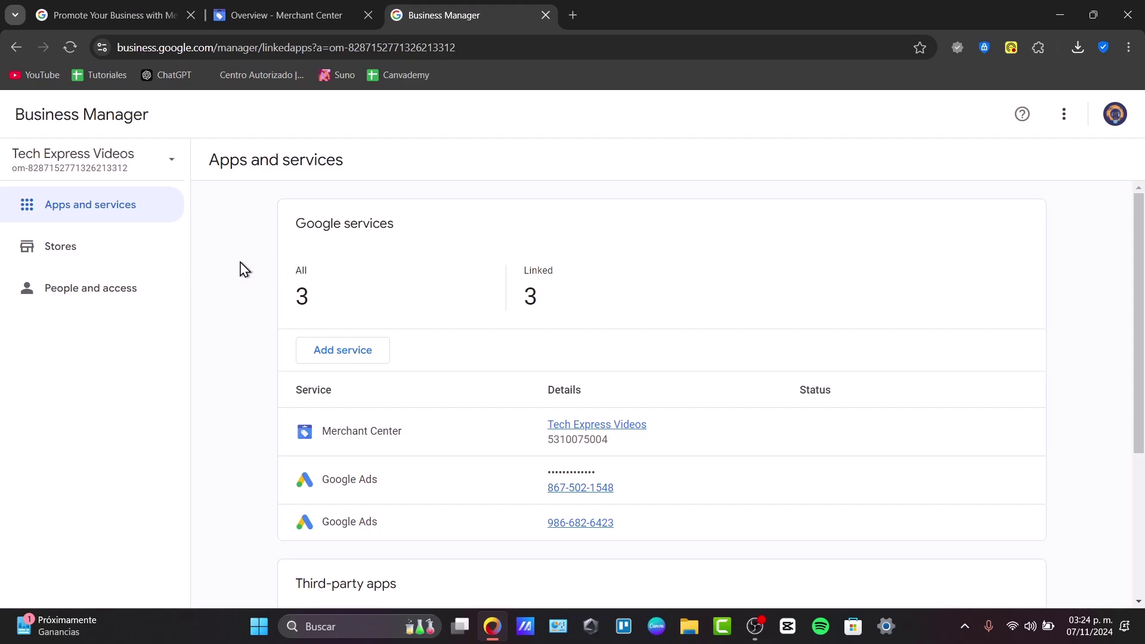
click(134, 260)
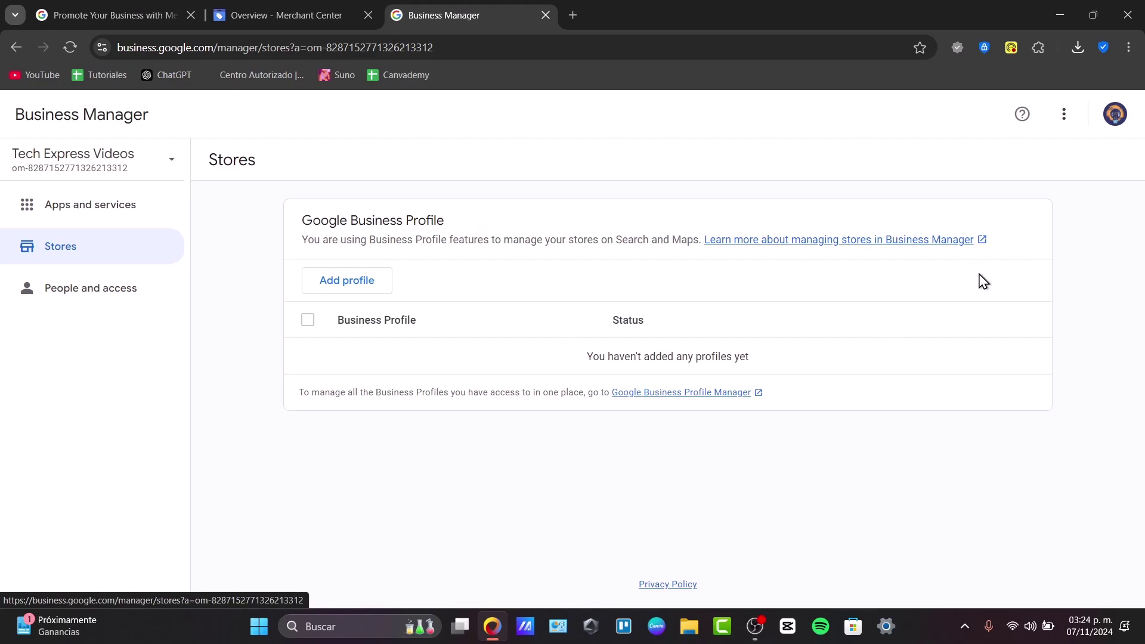
Start creating a new Business Profile and name it Tech Express Solutions.
click(363, 279)
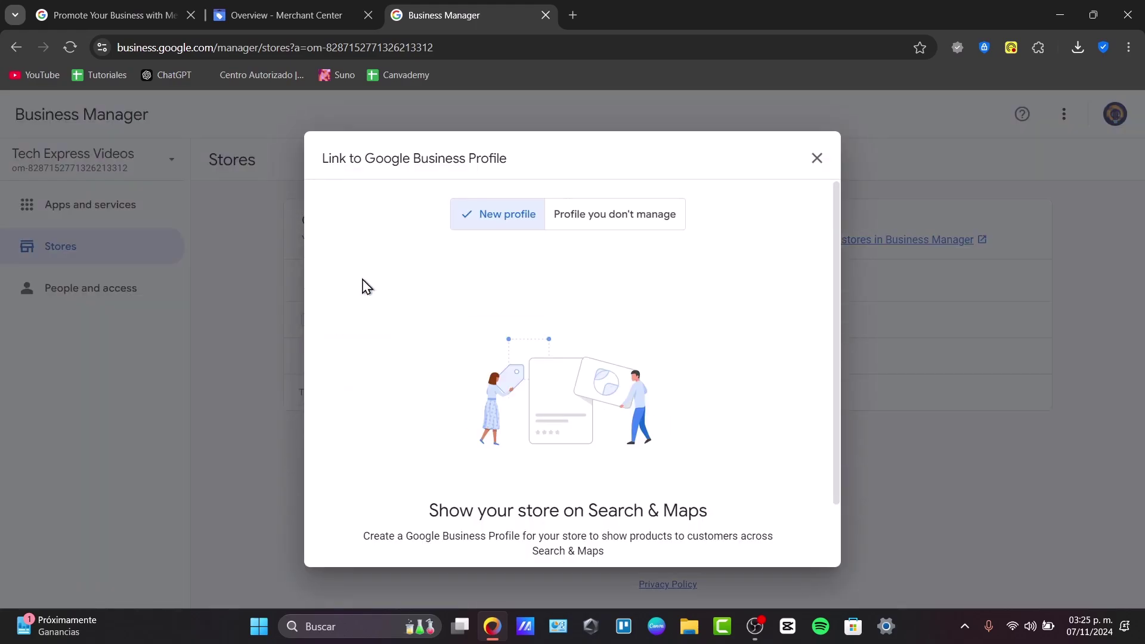
scroll(583, 261, down, 2)
click(606, 517)
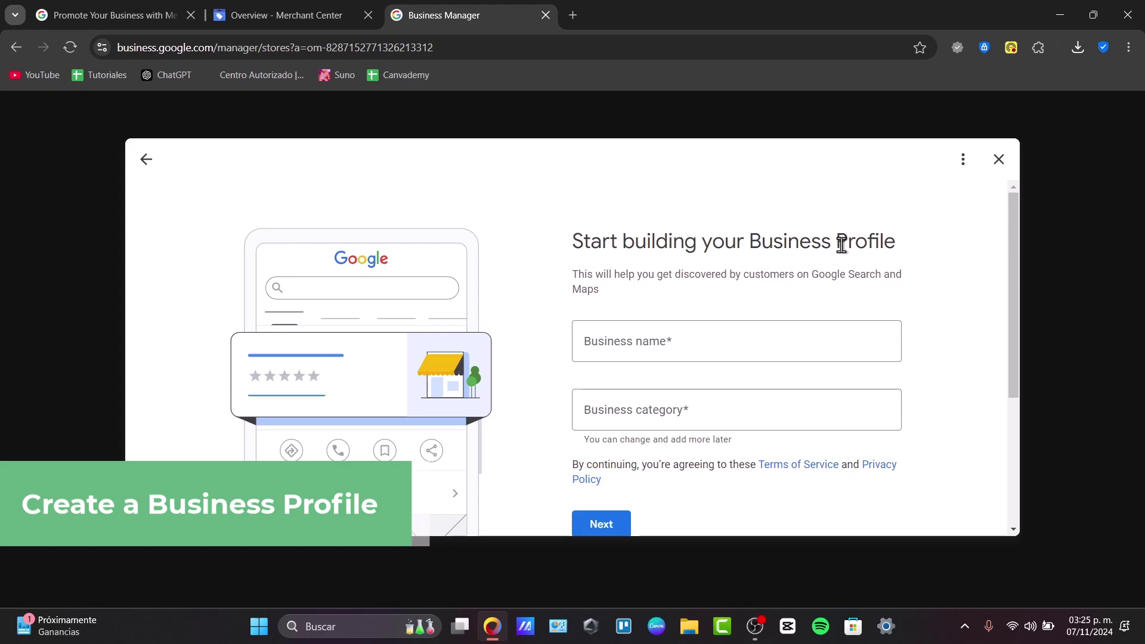
click(837, 335)
click(786, 408)
click(657, 334)
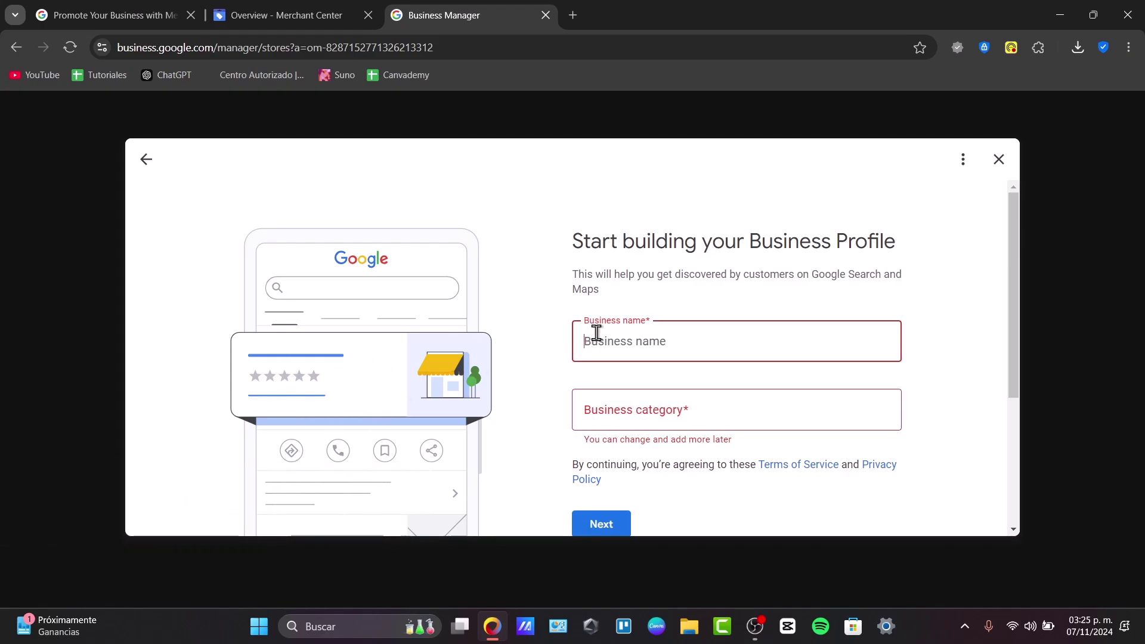
text(Tech Ex)
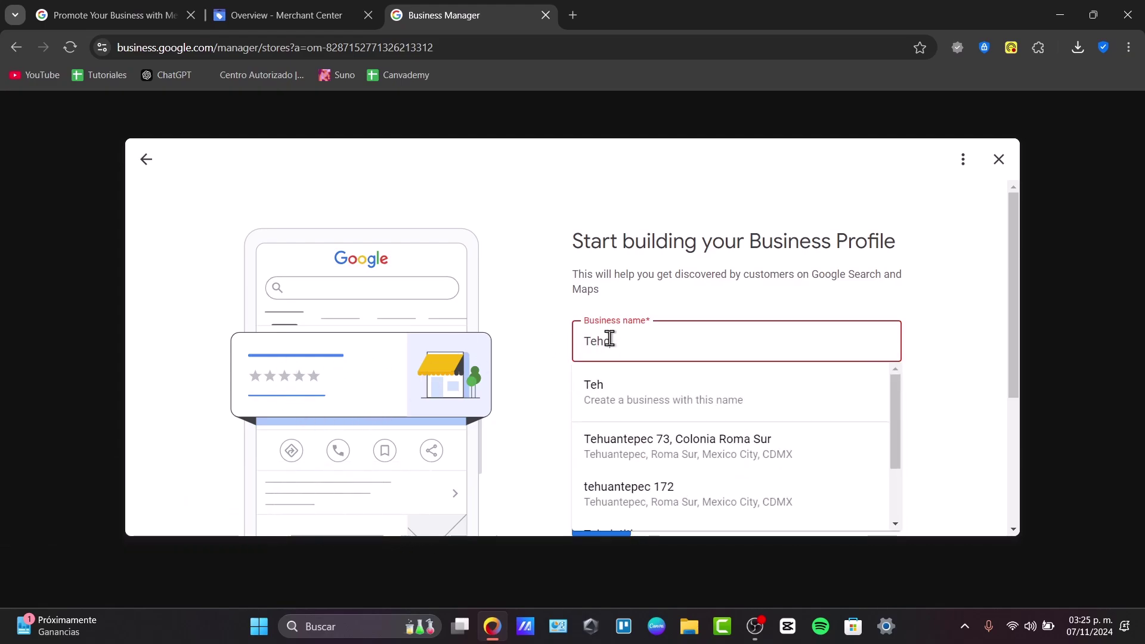
text(press So)
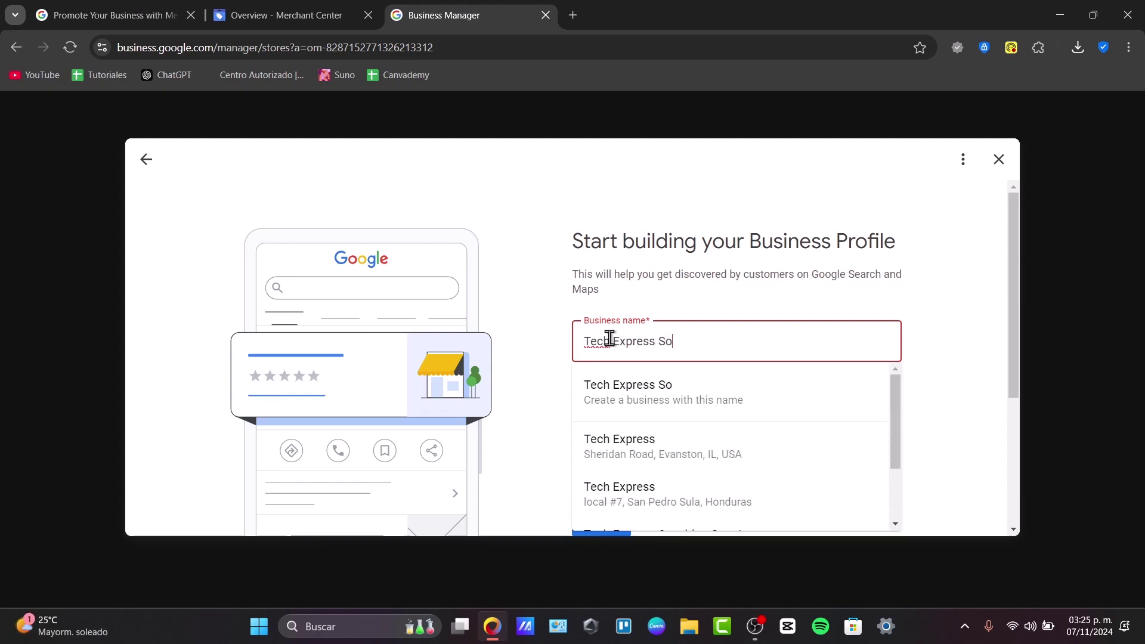
text(lutions)
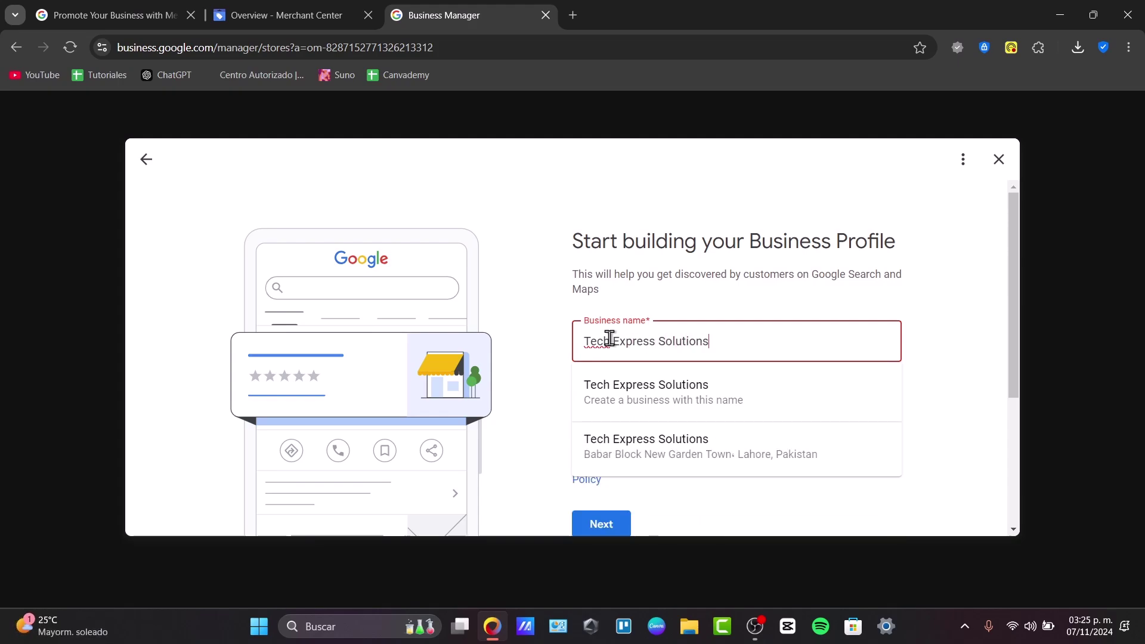
click(678, 398)
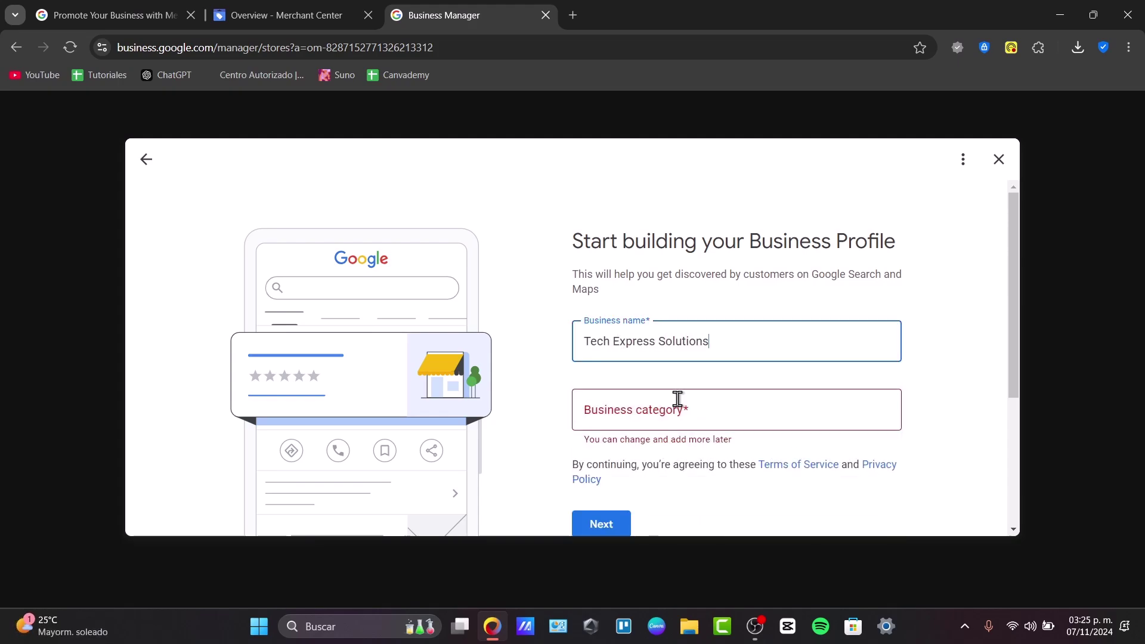
Set the profile's category to Design agency and continue.
click(743, 398)
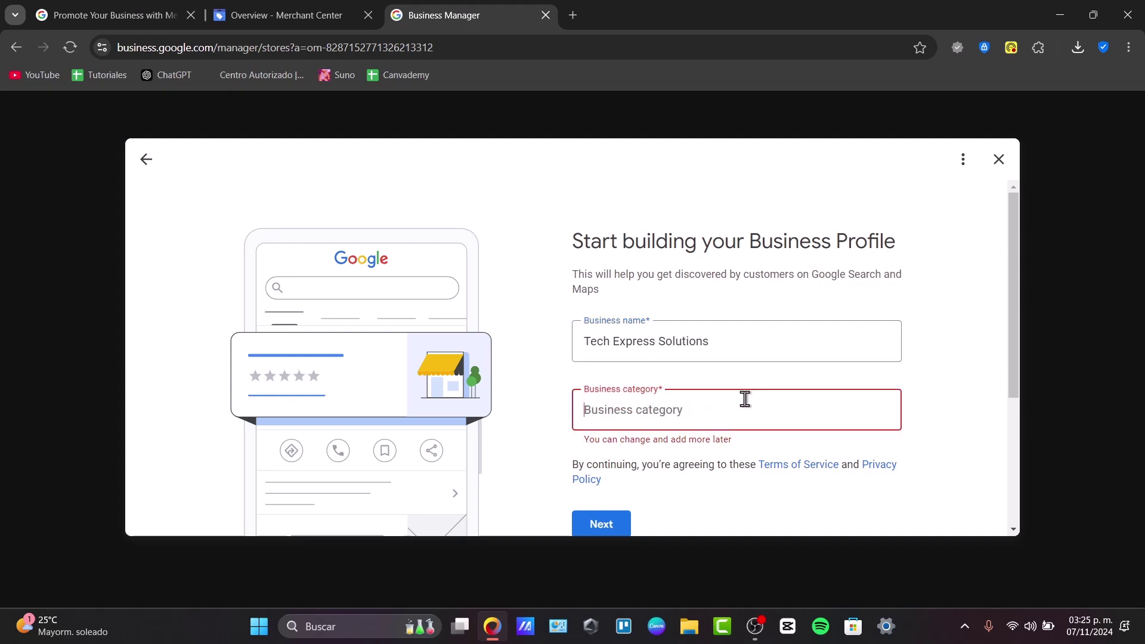
text(E)
key(BackSpace)
text(Dig)
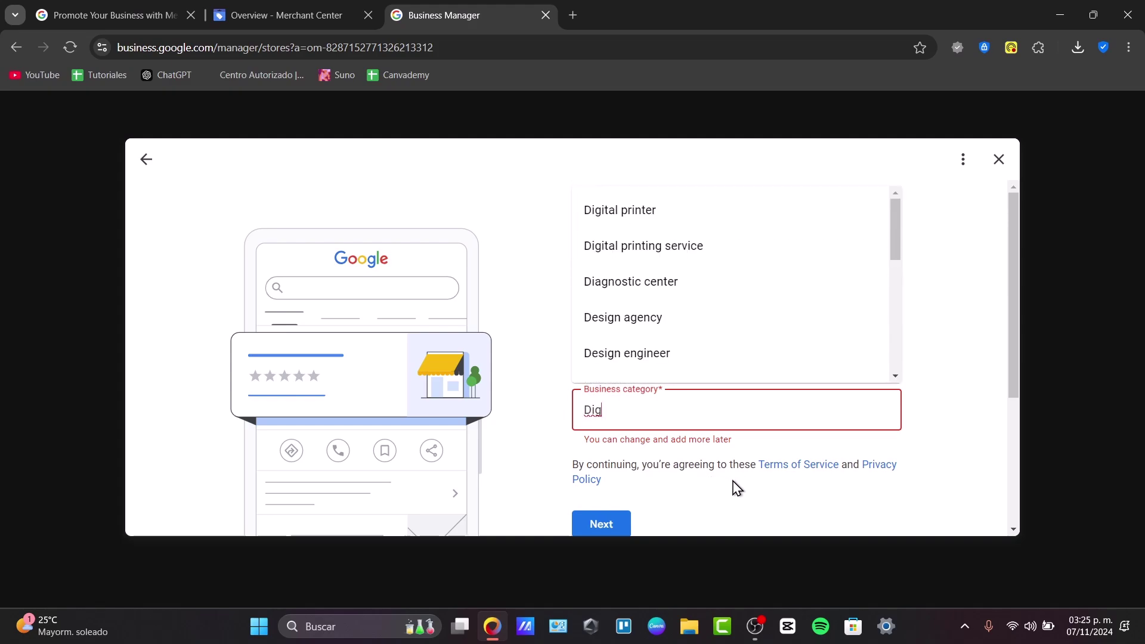
click(678, 322)
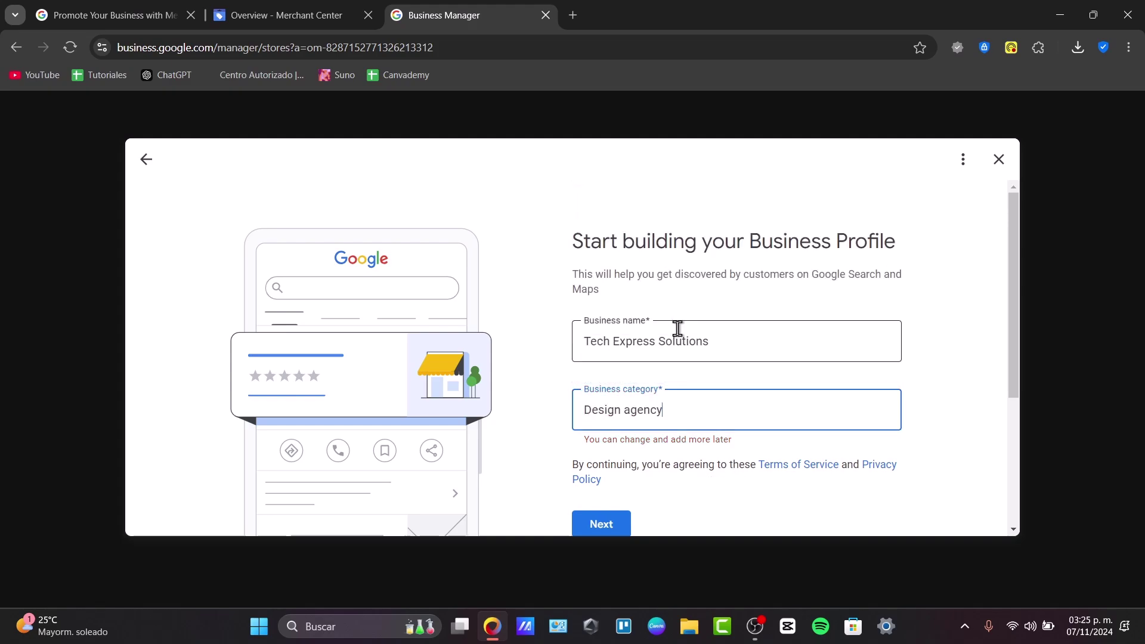
click(600, 525)
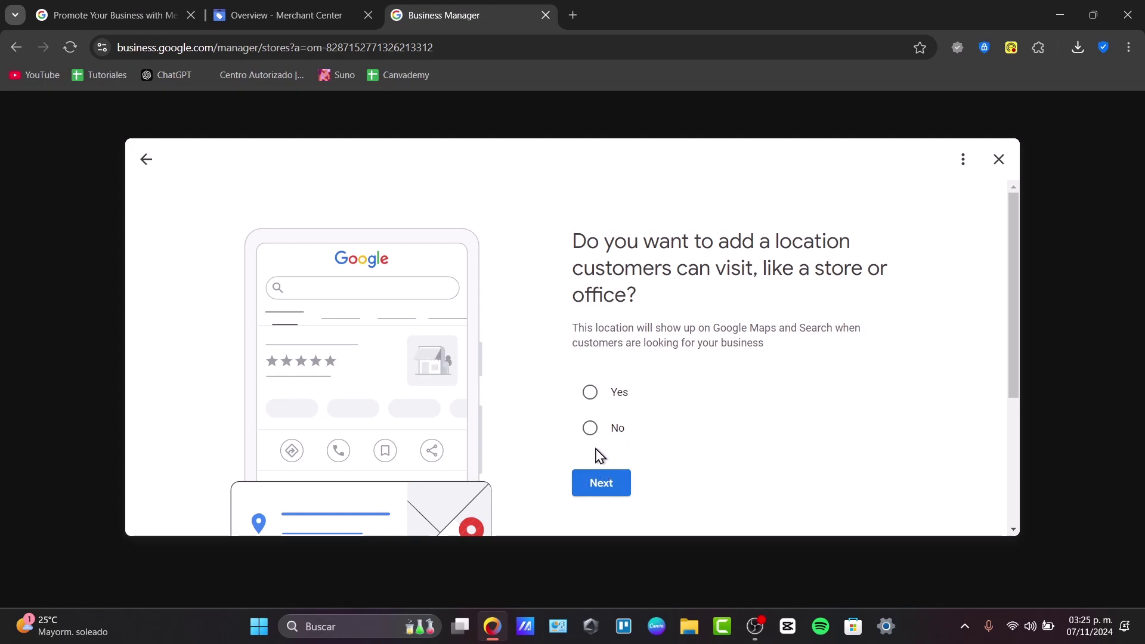
Decline a visitable location and add Andorra as the first service area.
click(591, 431)
click(607, 487)
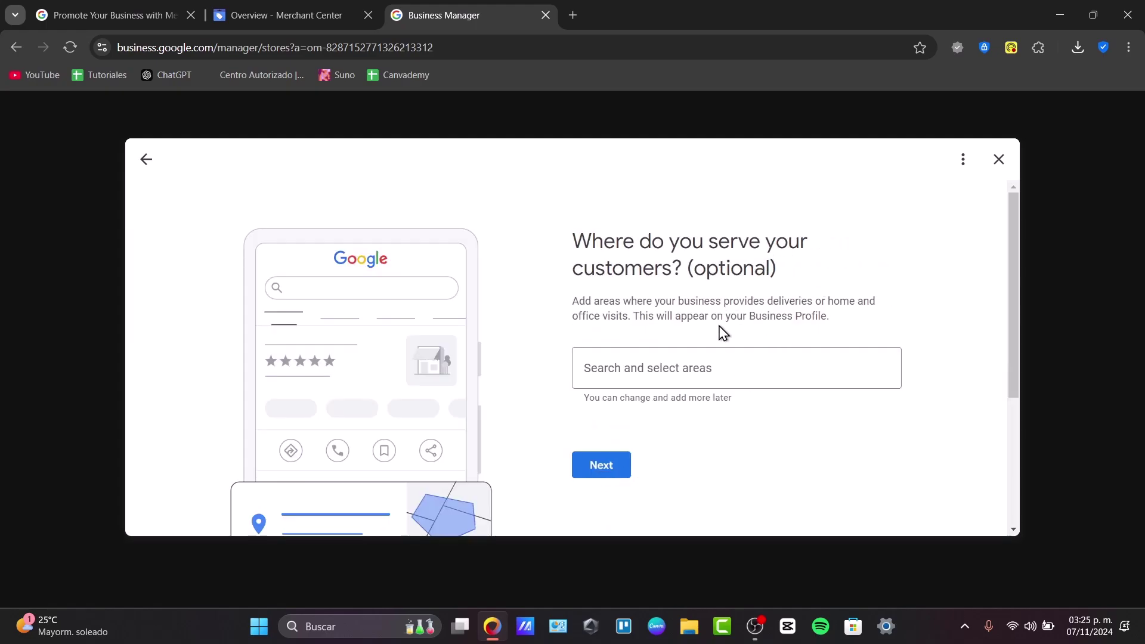
click(702, 365)
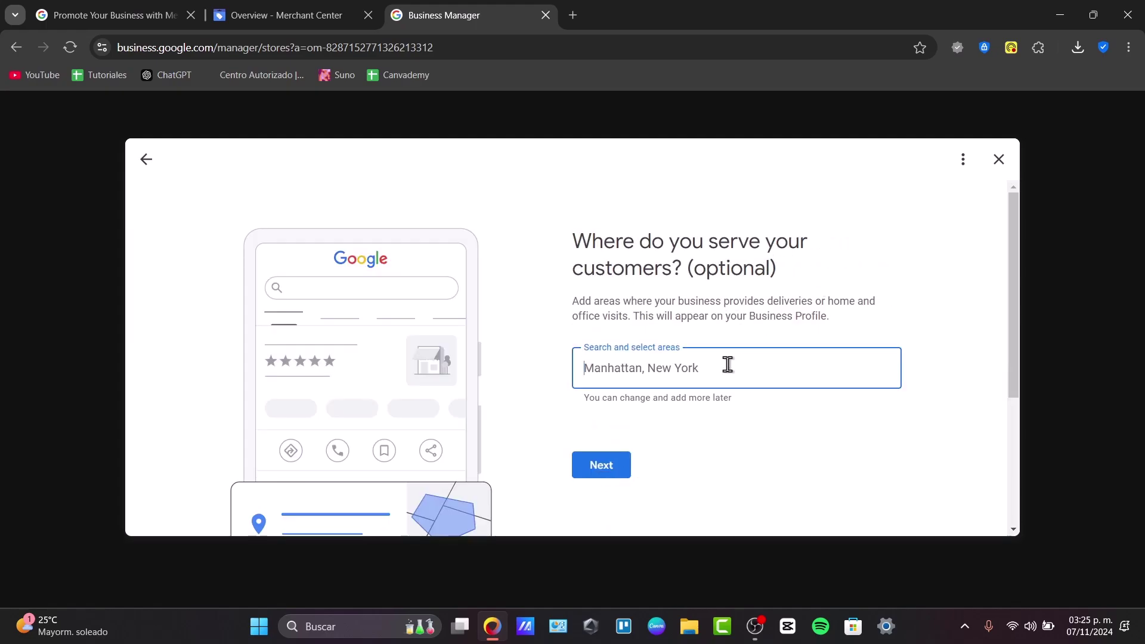
text(Spain)
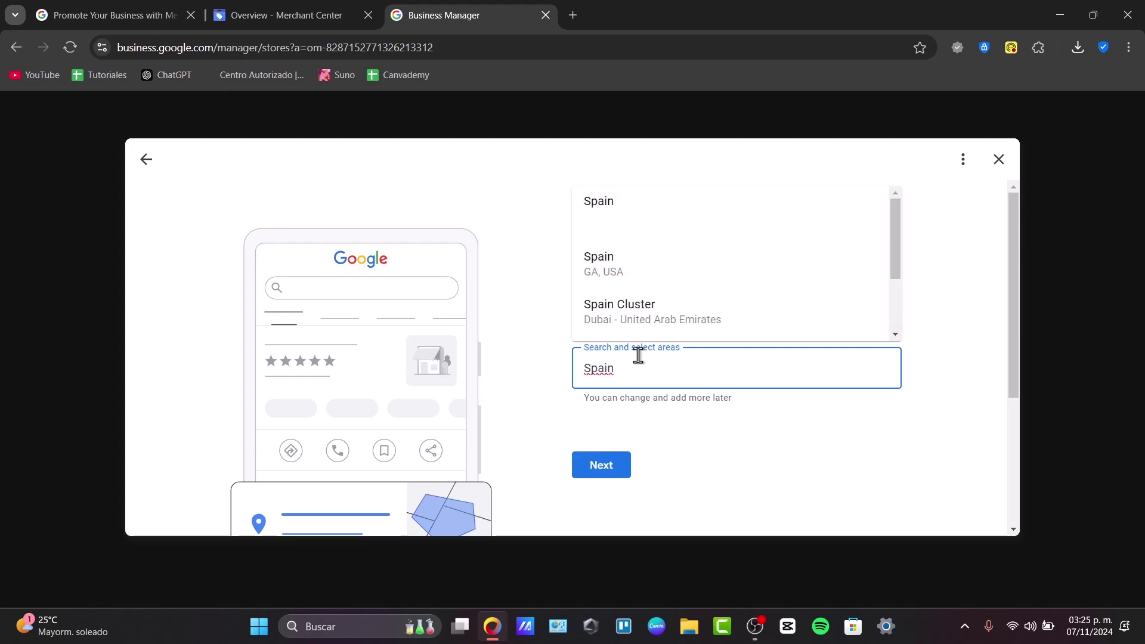
double_click(636, 358)
text(Andorra)
click(668, 402)
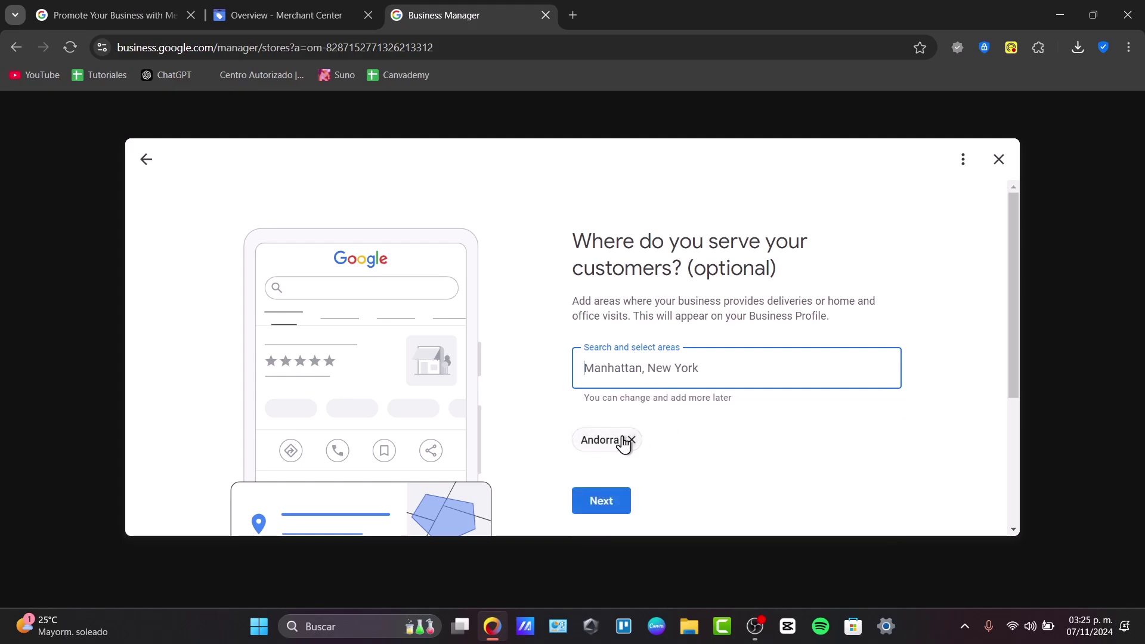
Add Mexico and Spain as further service areas and continue.
text(Mexico)
click(670, 405)
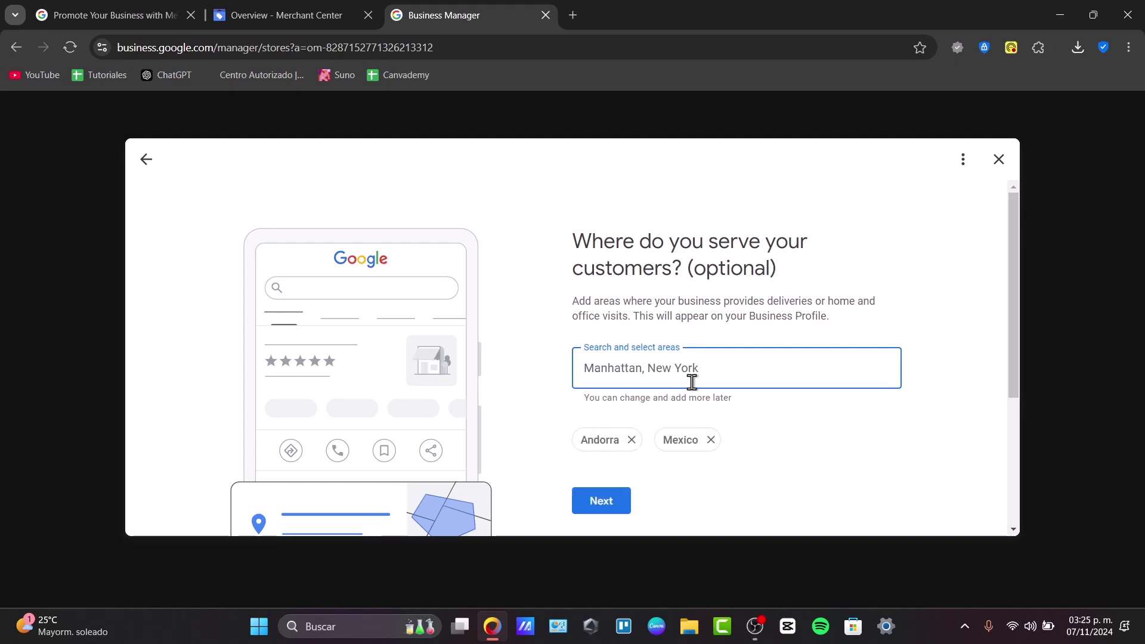
text(Spain)
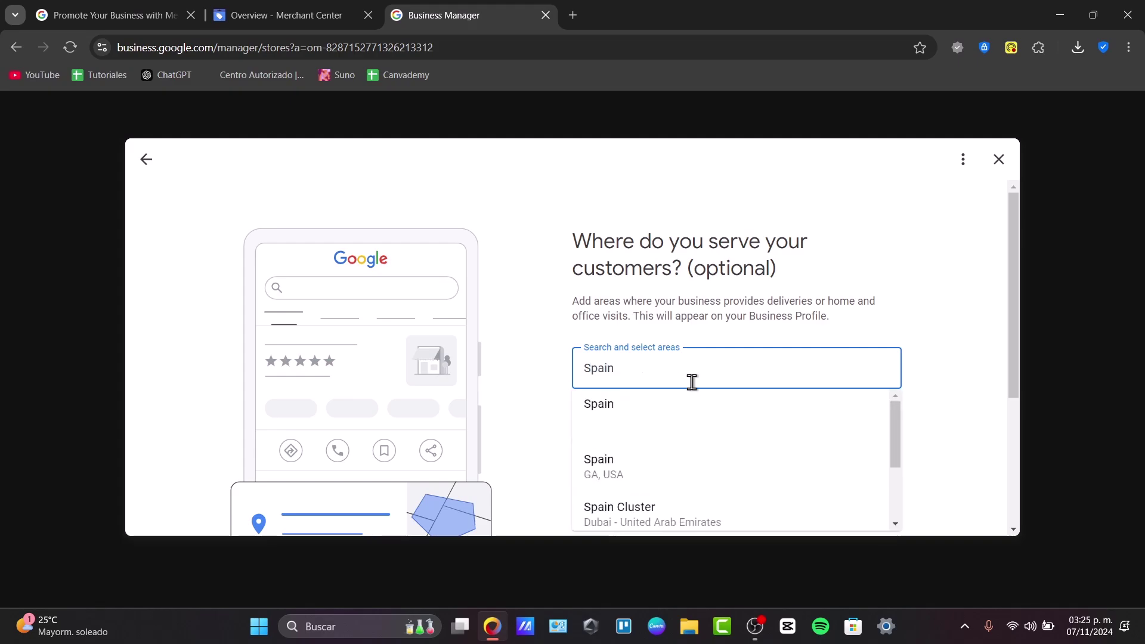
click(727, 414)
click(613, 503)
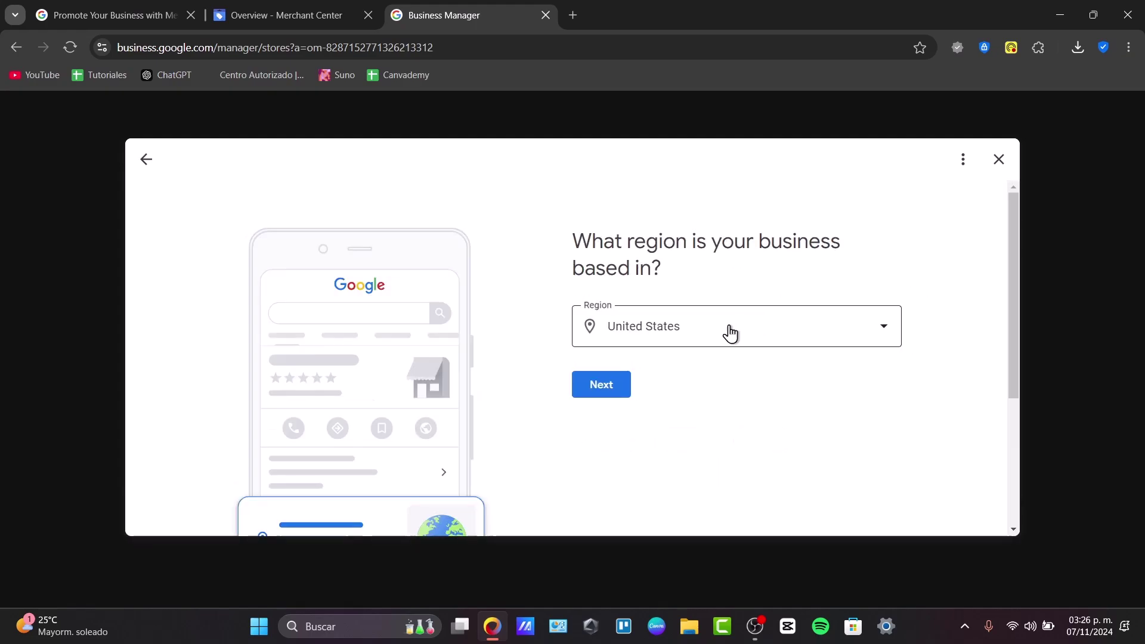
Keep United States as the business region.
click(627, 346)
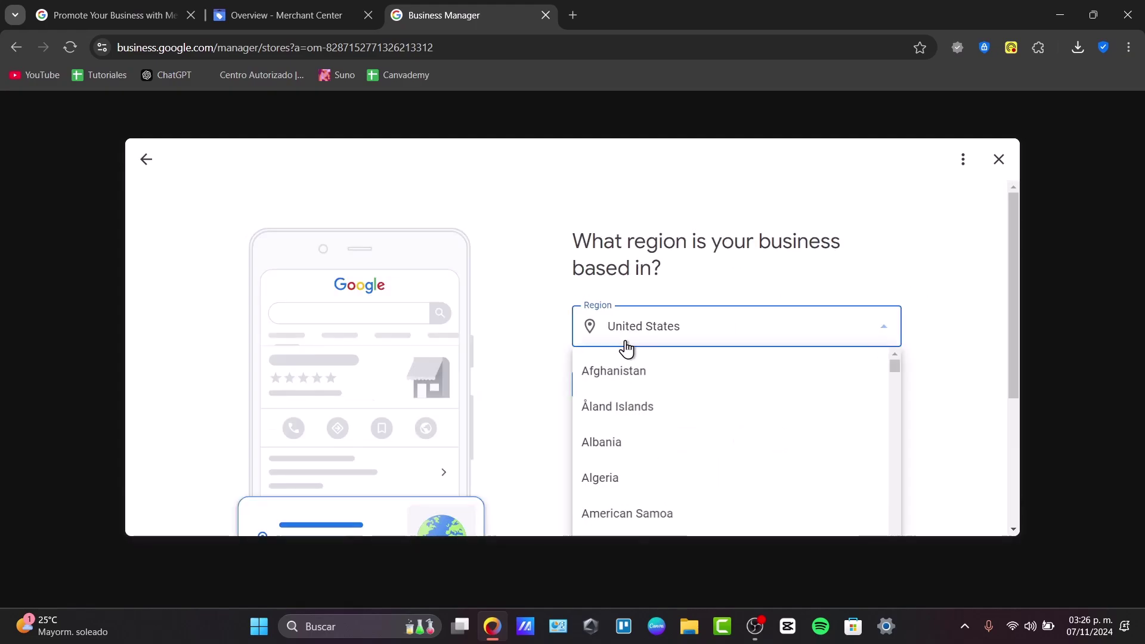
click(672, 297)
click(619, 335)
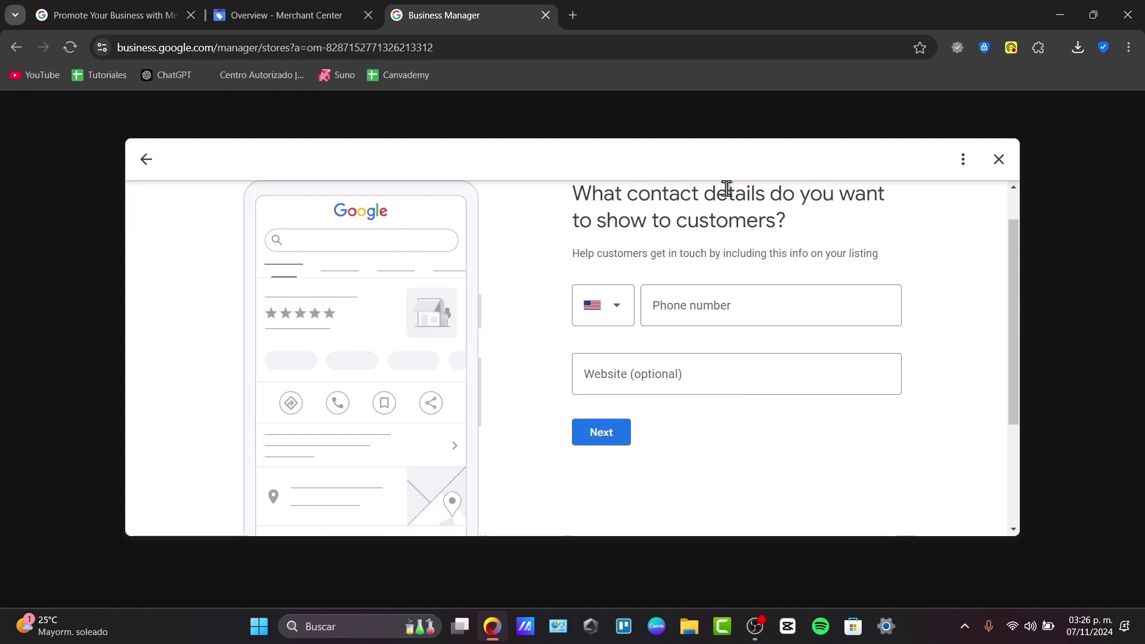
Paste the store's website address into the optional Website field.
click(673, 366)
text(https://www.smiffys.com/collections/scary-costumes)
key(ctrl+a)
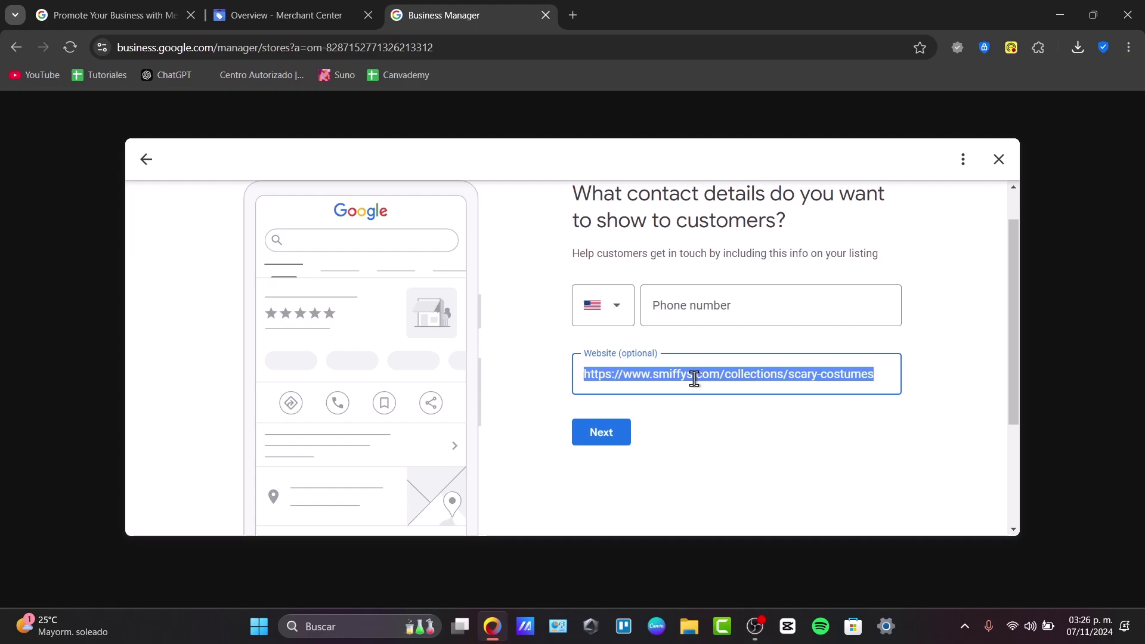
click(571, 13)
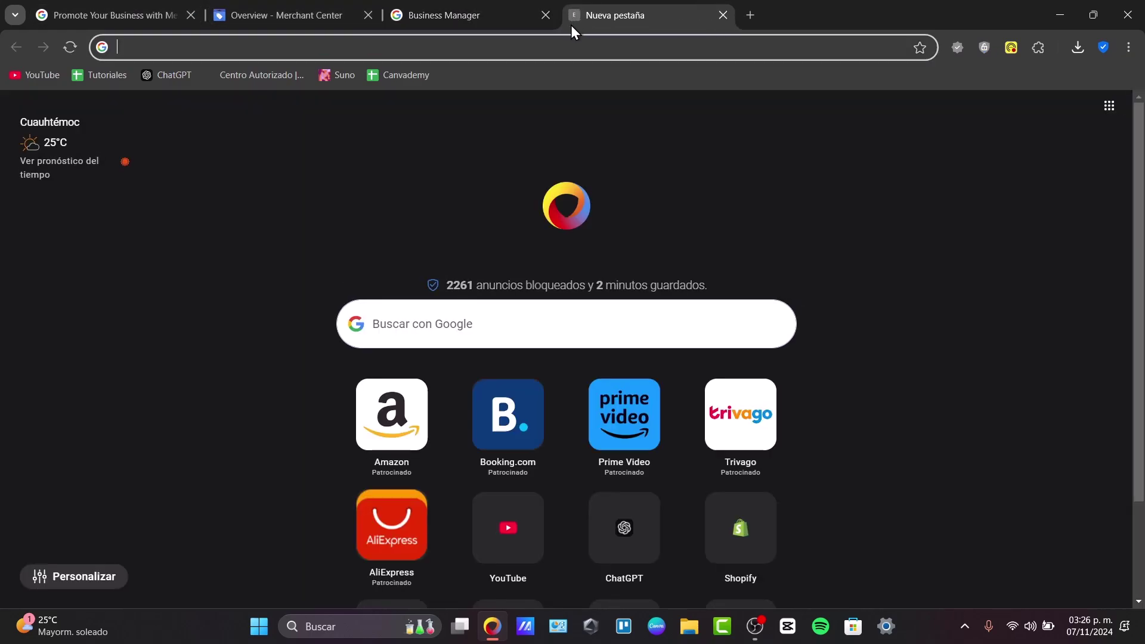
text(ghoul.cfd)
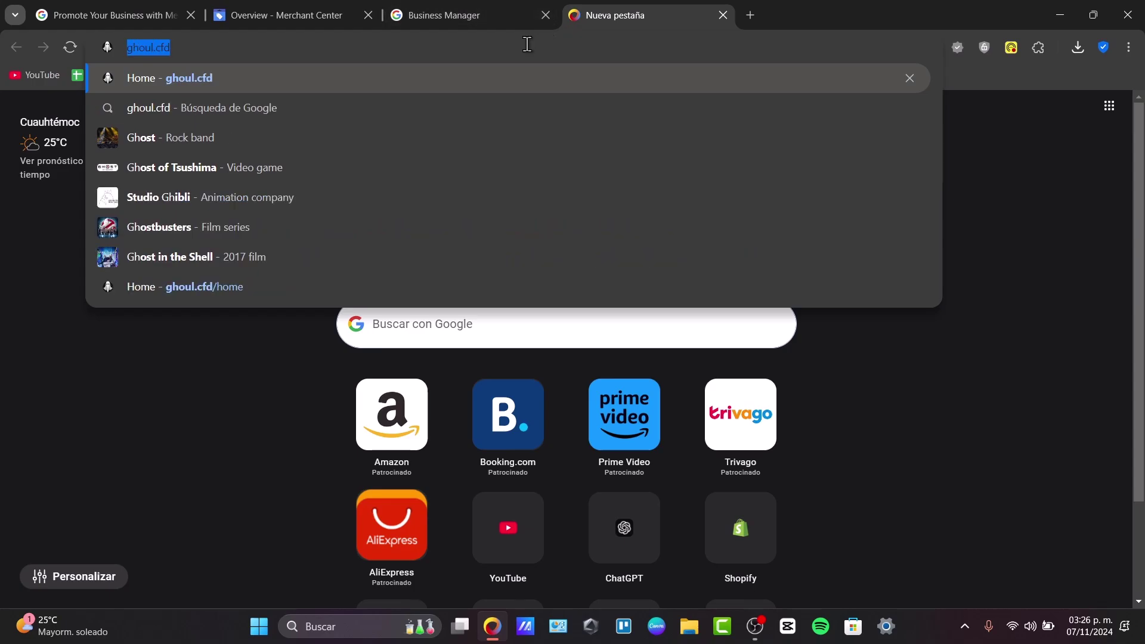
click(525, 18)
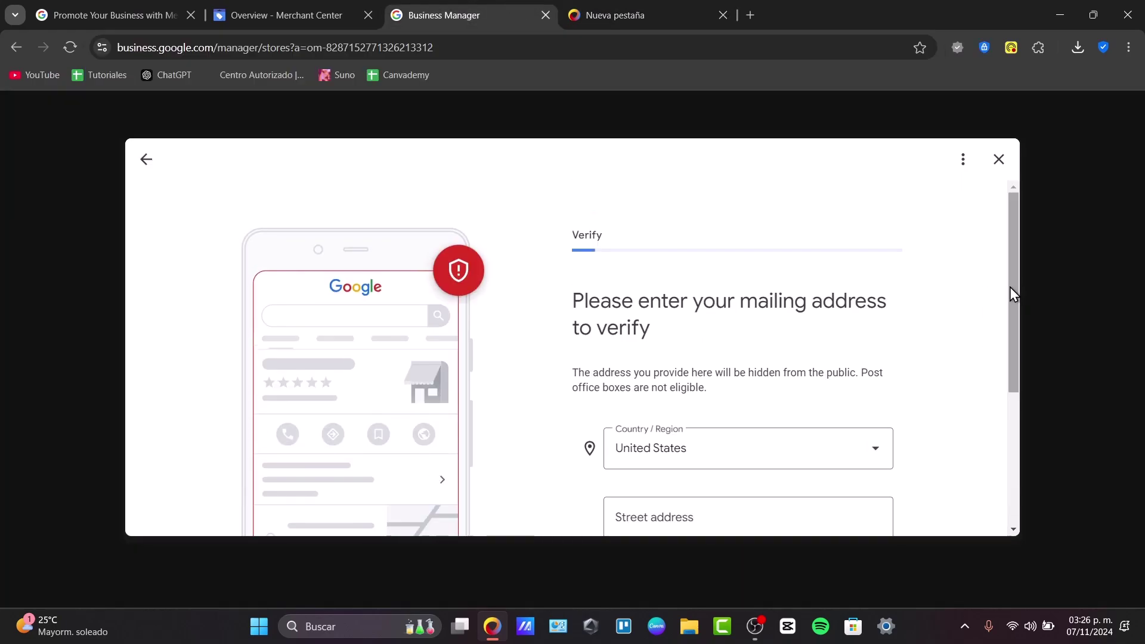
Enter the Stone Street, New York mailing address for verification and submit it.
drag(1010, 292, 1058, 440)
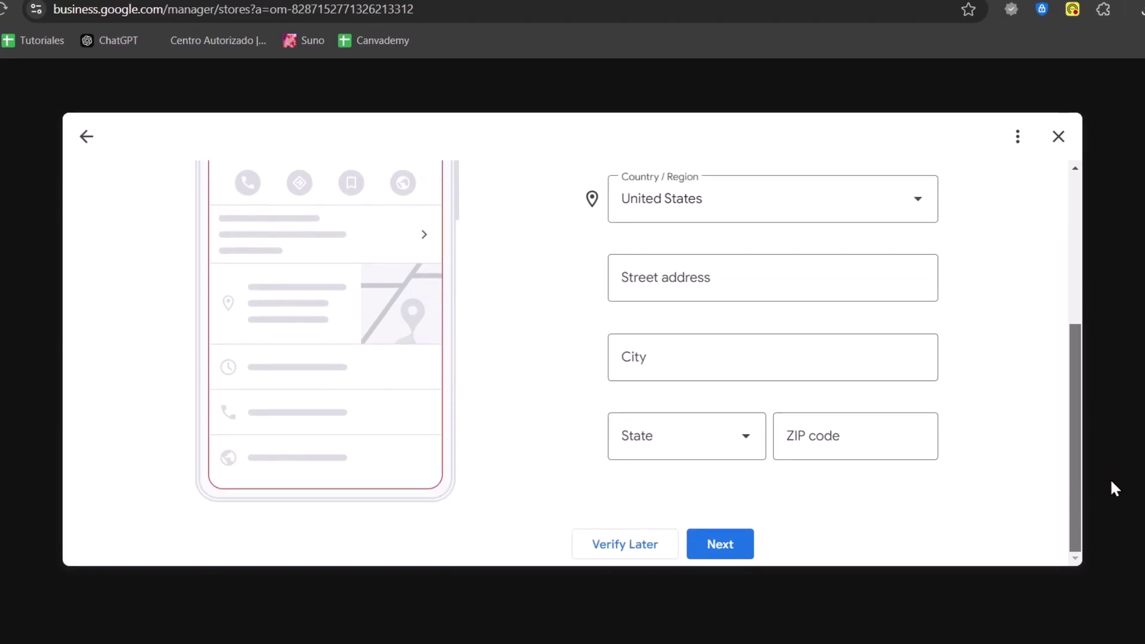
drag(1111, 480, 1107, 361)
click(709, 421)
text(d)
text(St)
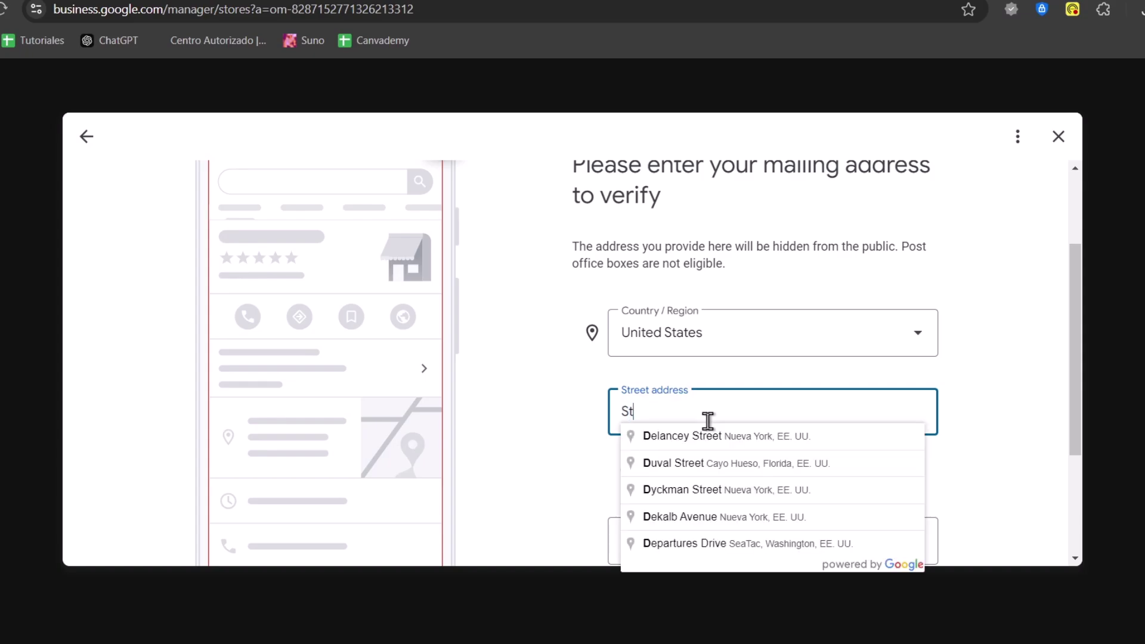
click(743, 444)
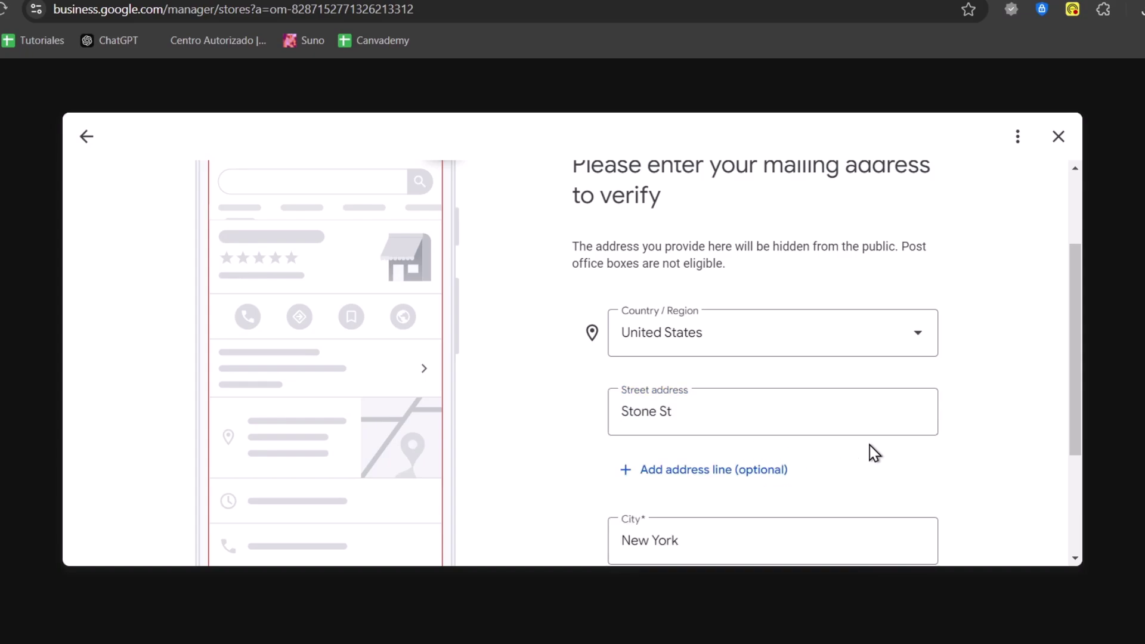
scroll(869, 445, down, 3)
click(719, 544)
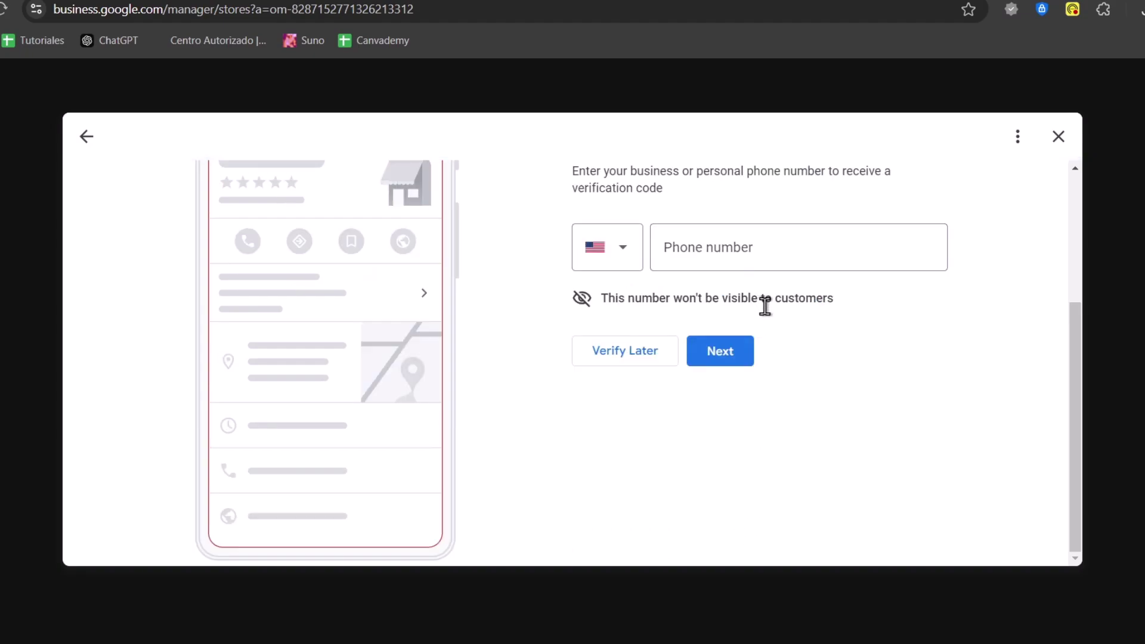
scroll(666, 346, up, 3)
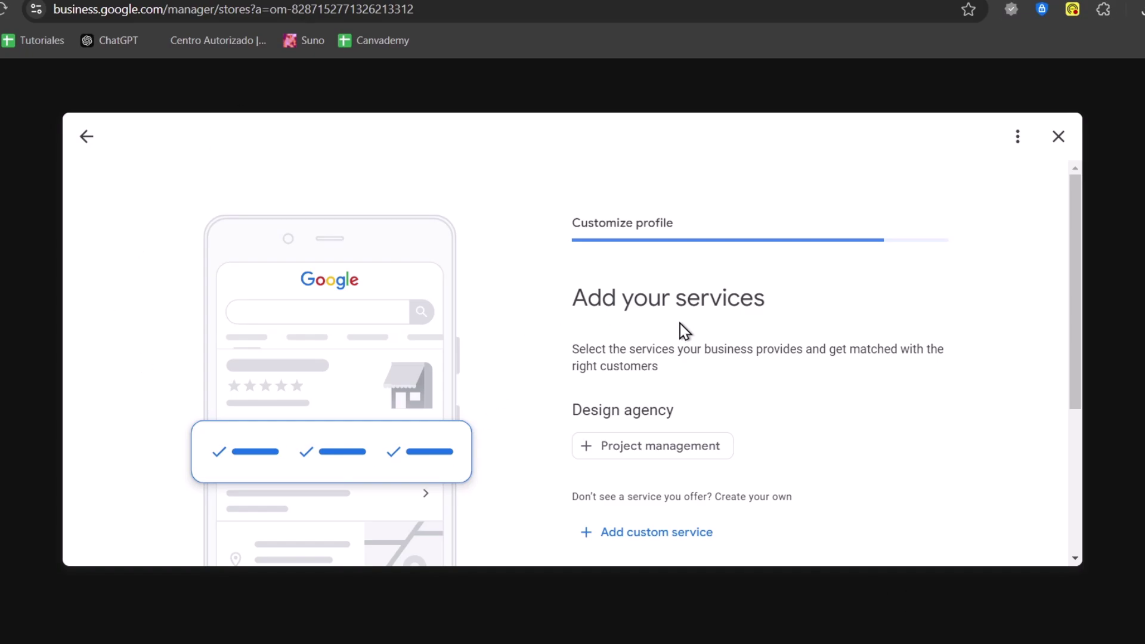
Offer Project management as a service, without any custom service.
click(677, 466)
scroll(715, 477, down, 4)
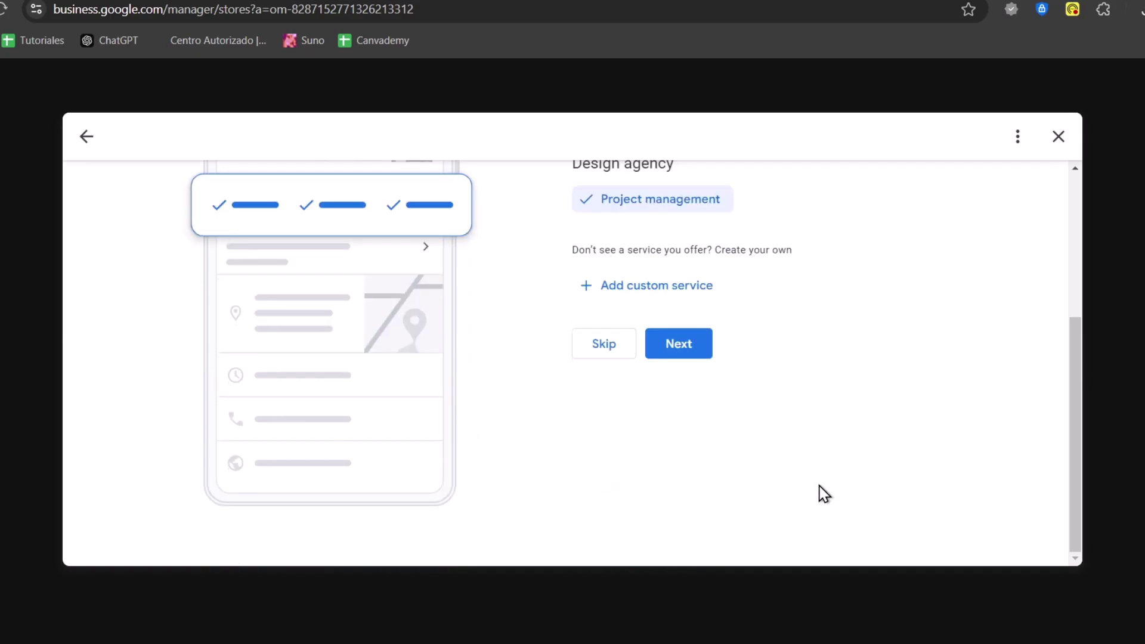
click(698, 296)
click(853, 343)
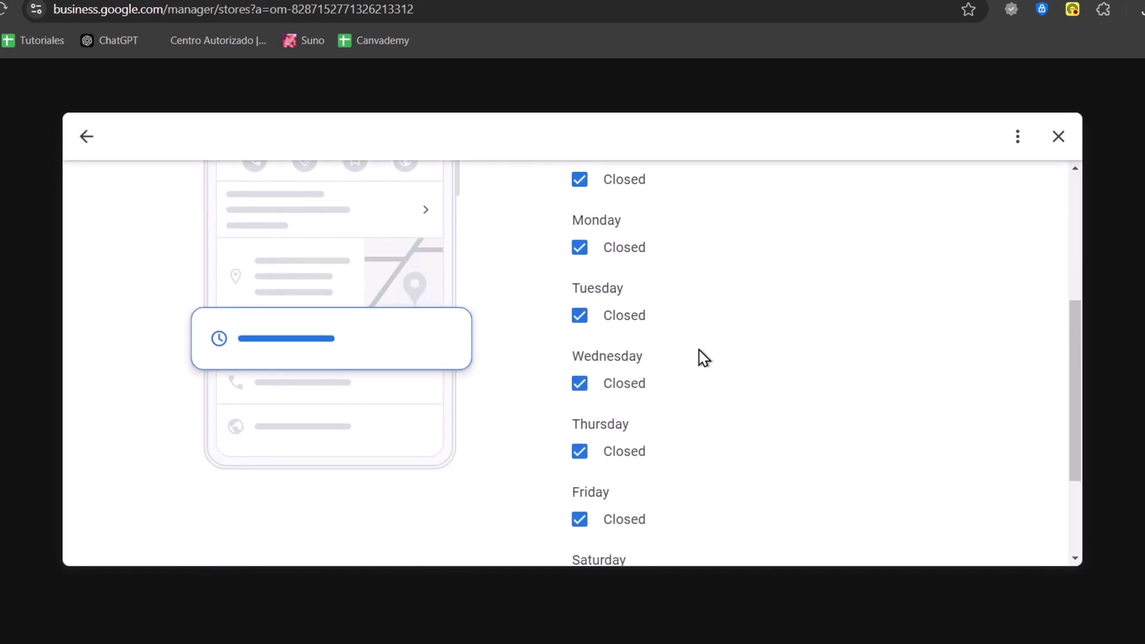
Open Tuesday through Friday with 9:00 AM–5:00 PM hours and save the schedule.
click(576, 430)
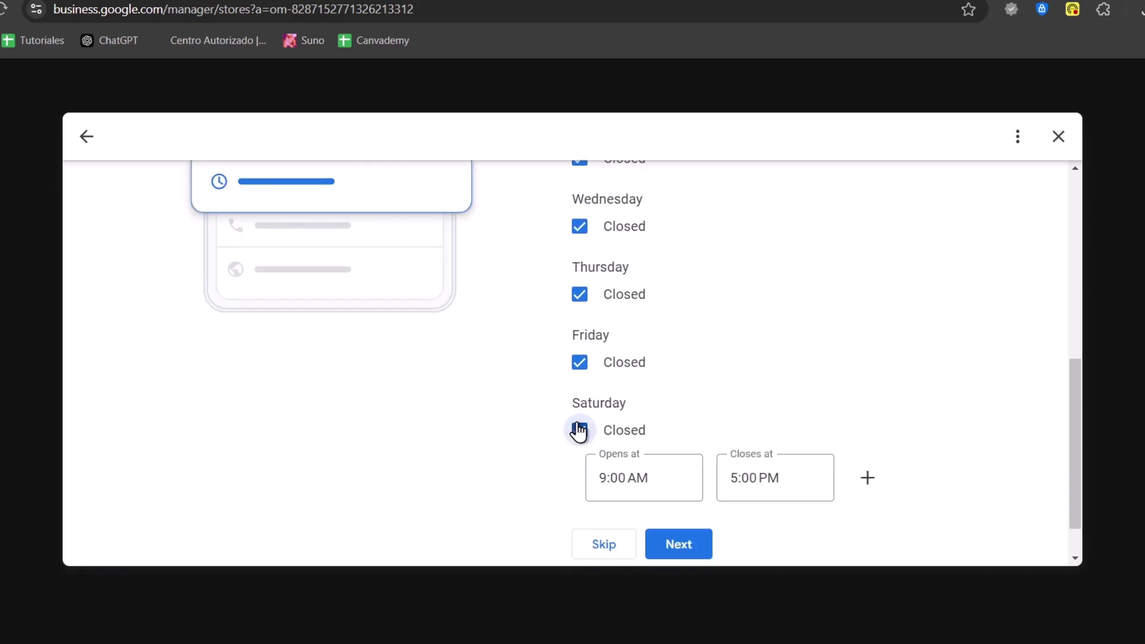
click(607, 362)
click(582, 294)
click(582, 228)
scroll(585, 275, up, 5)
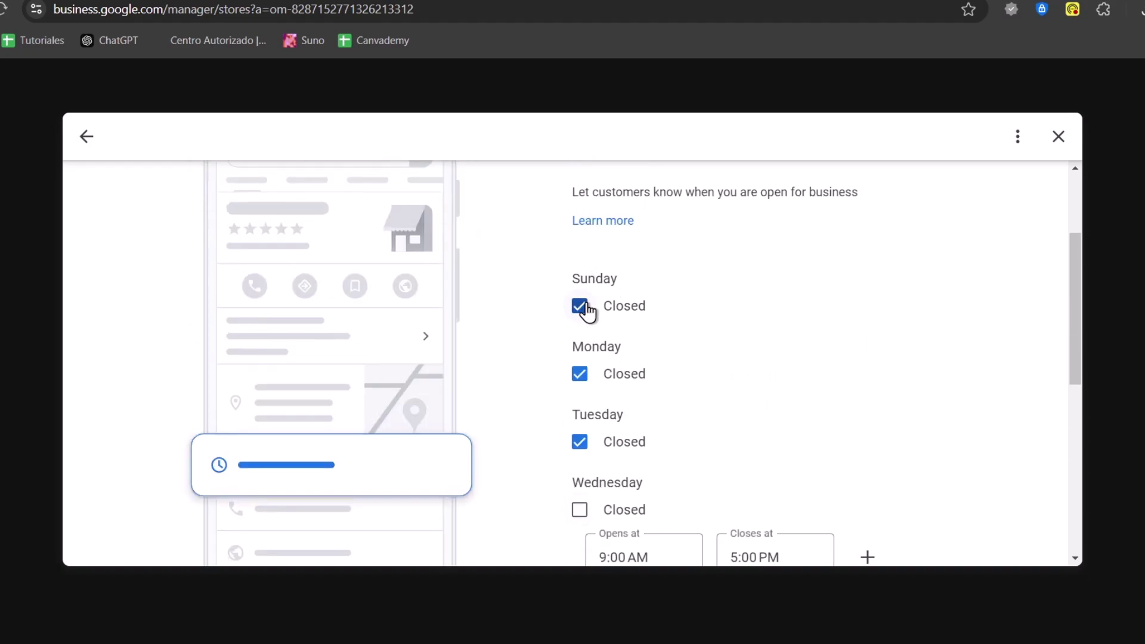
click(581, 440)
scroll(632, 423, down, 2)
scroll(631, 423, down, 5)
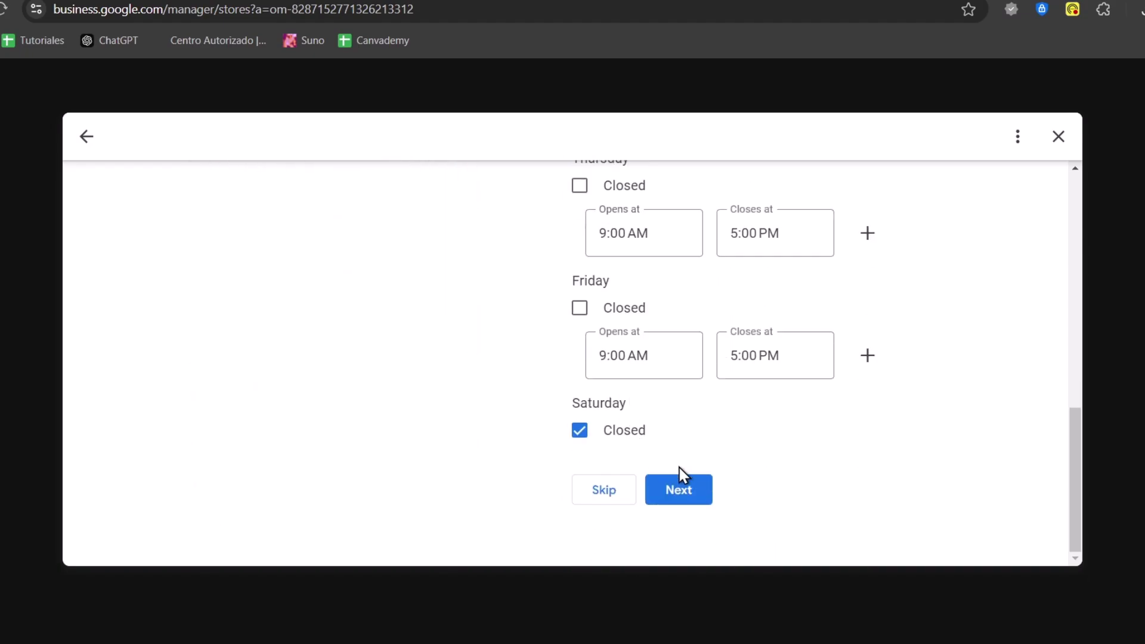
click(680, 488)
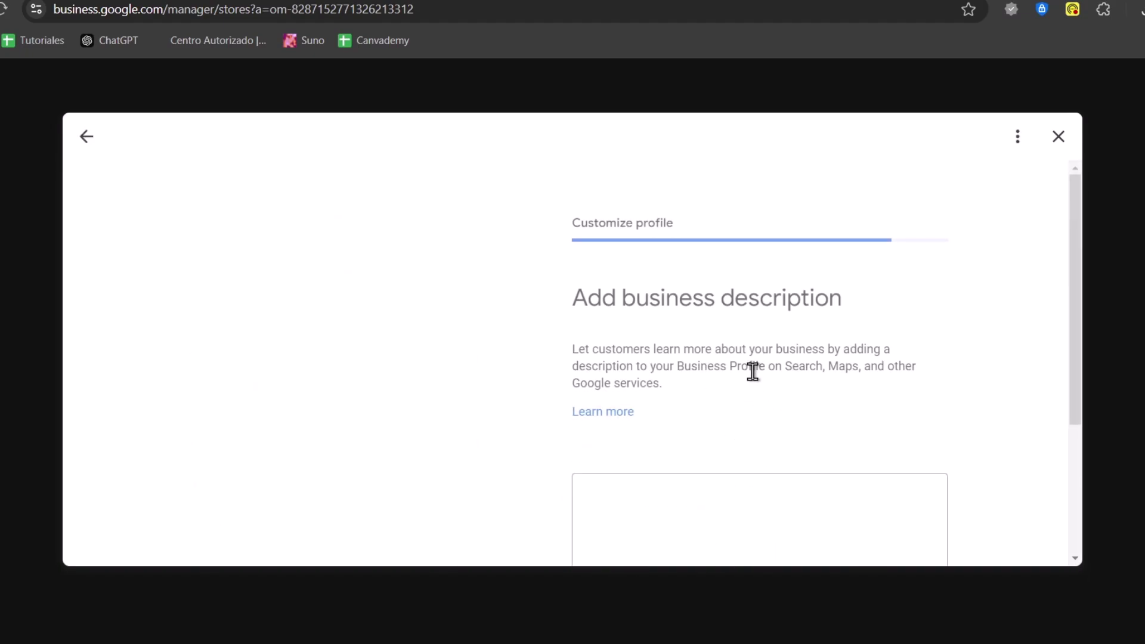
Enter the business description 'This is an agency' and continue.
scroll(758, 387, down, 4)
click(749, 307)
text(This is )
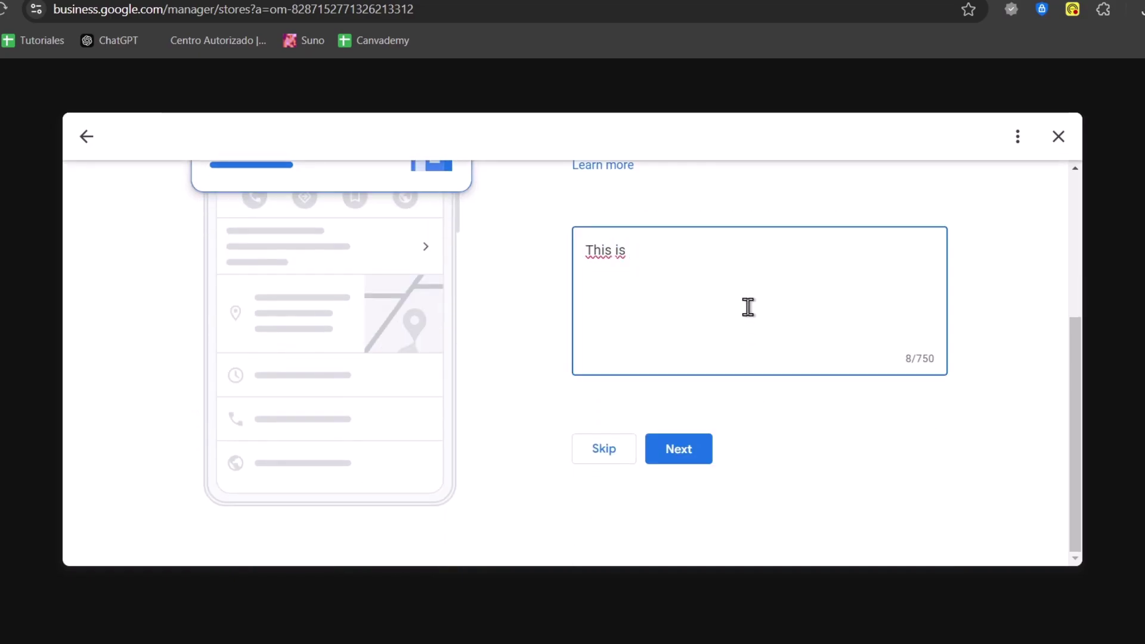
text(an agency)
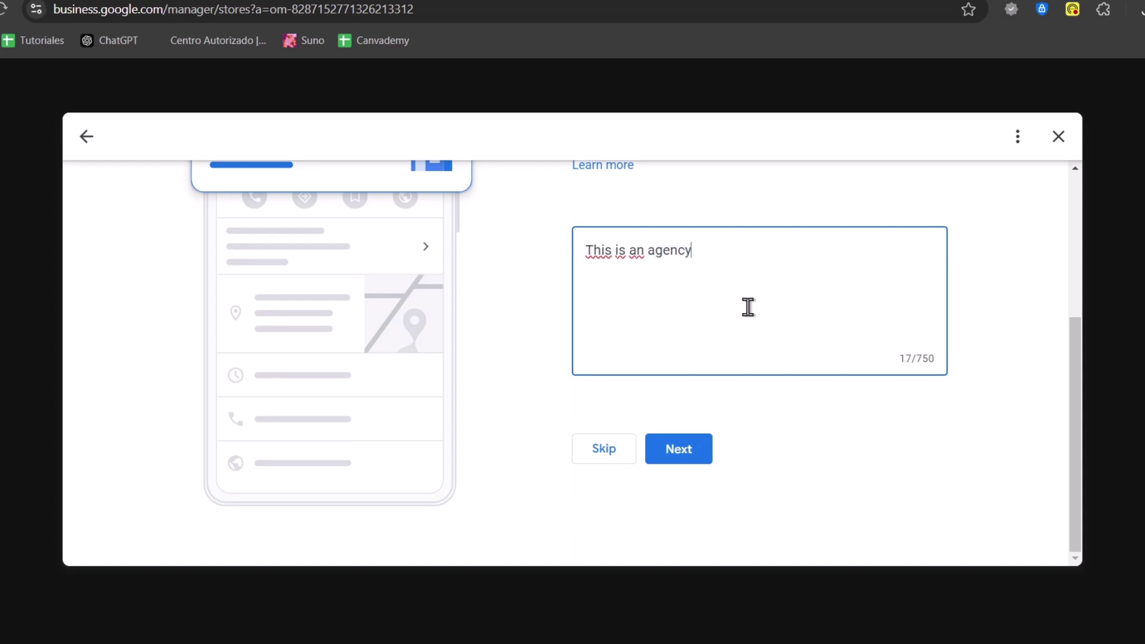
click(658, 454)
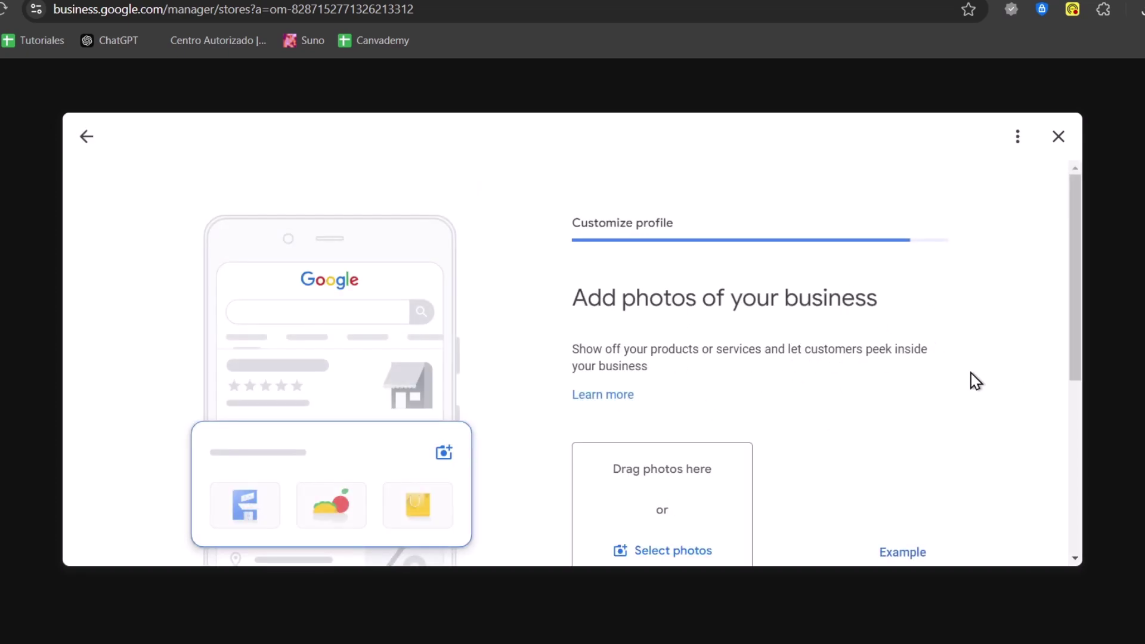
Browse for business photos but cancel, leaving the profile without photos.
scroll(974, 380, down, 5)
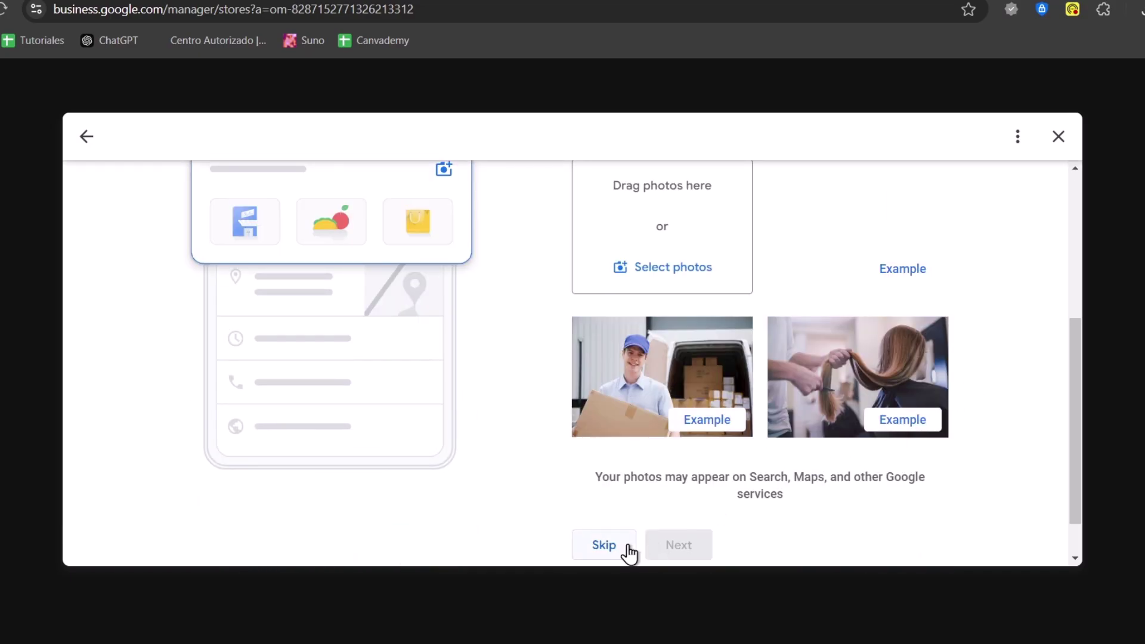
scroll(710, 517, down, 1)
scroll(711, 517, up, 5)
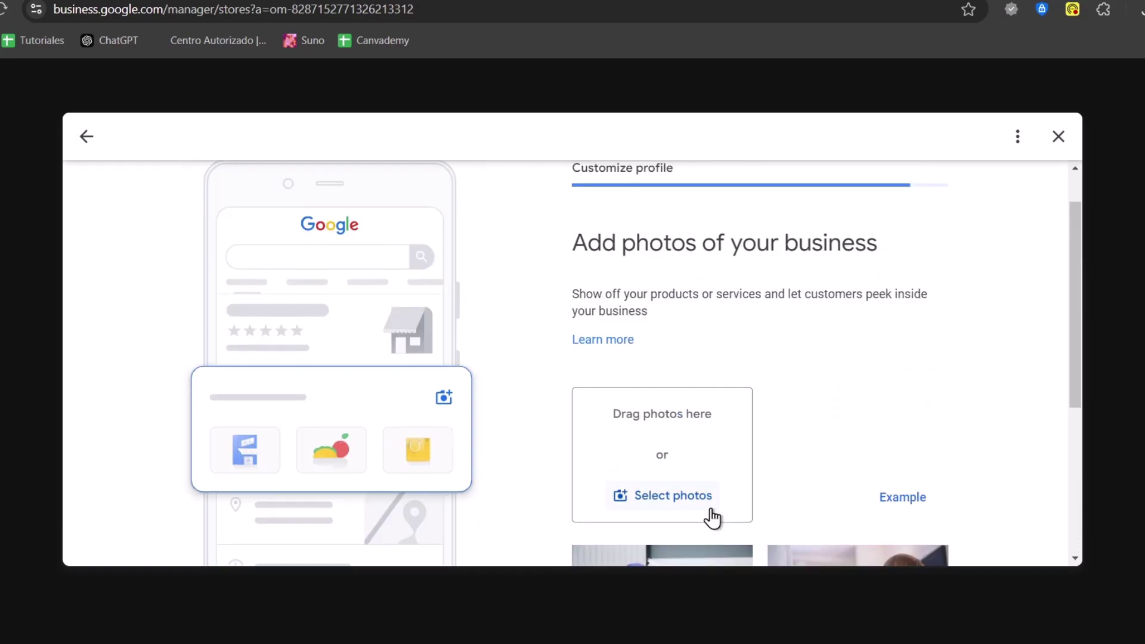
click(708, 515)
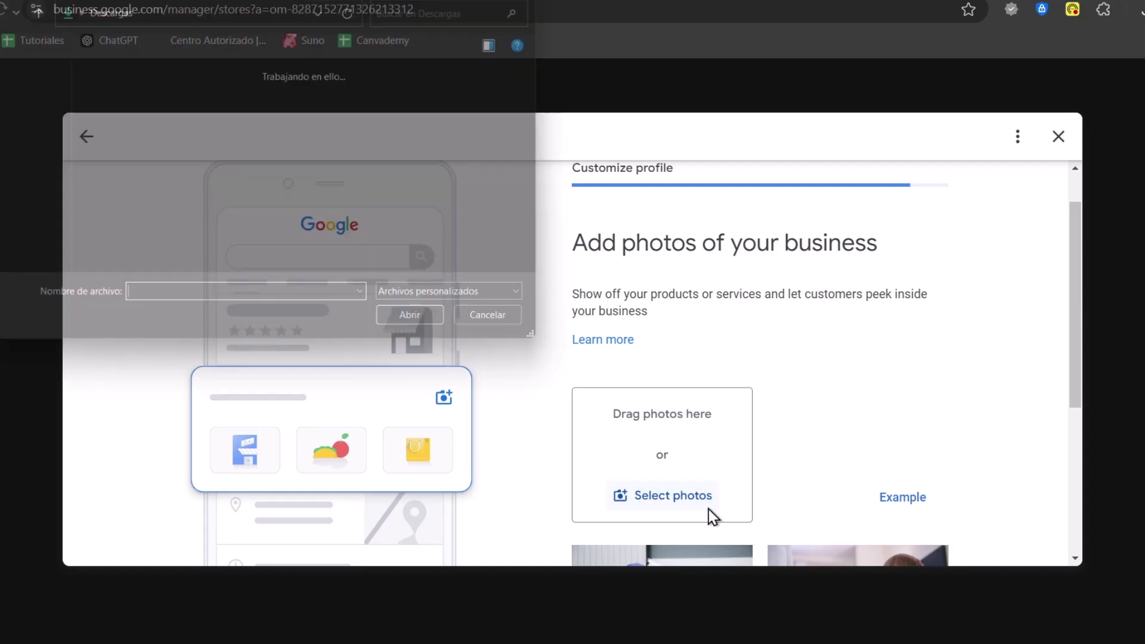
scroll(236, 107, down, 2)
scroll(235, 111, down, 1)
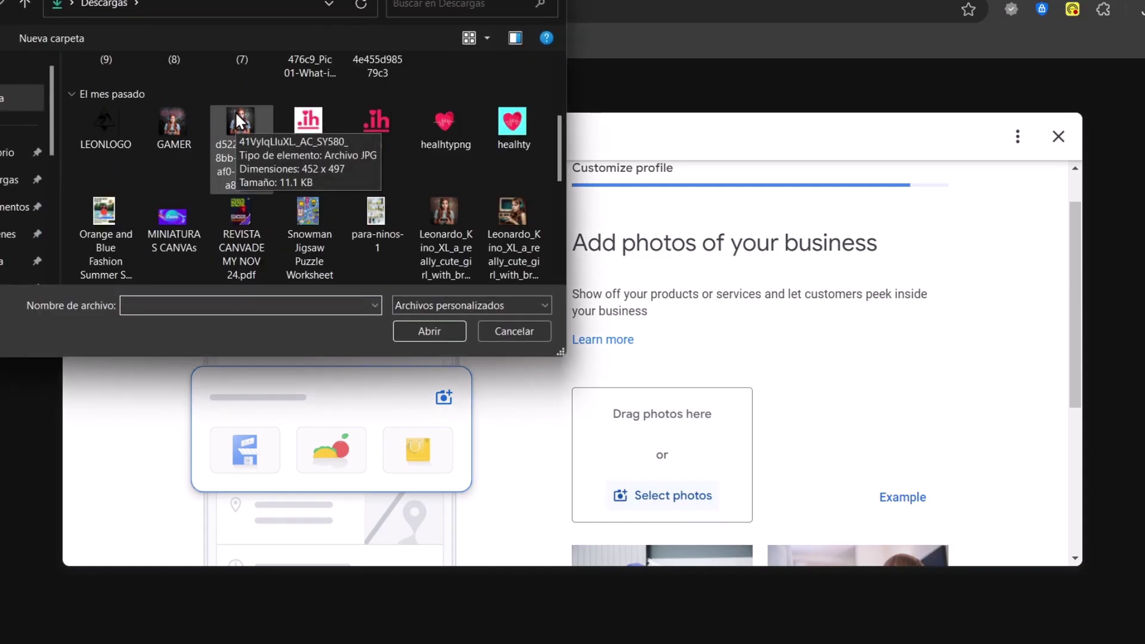
scroll(249, 153, down, 1)
scroll(309, 180, down, 2)
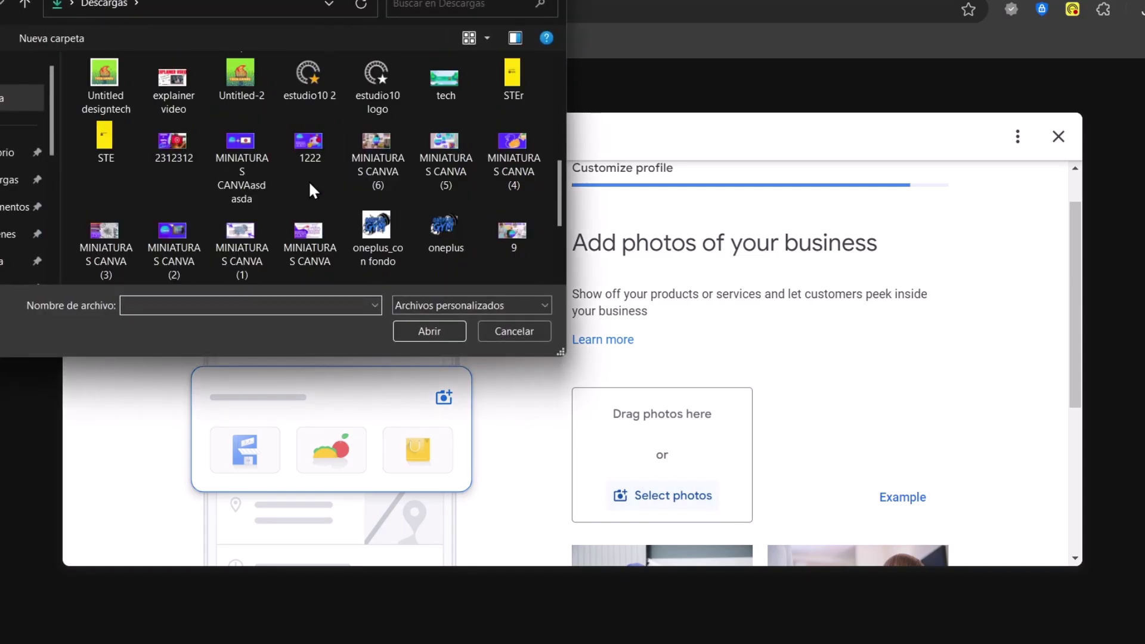
scroll(309, 180, down, 3)
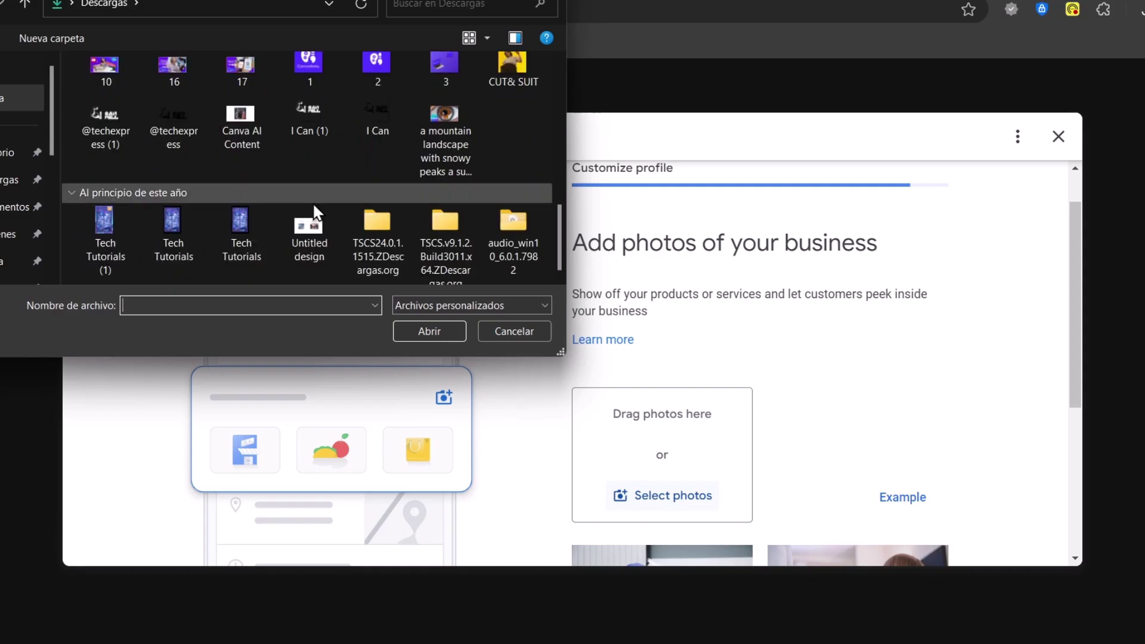
scroll(314, 205, down, 2)
scroll(314, 213, up, 10)
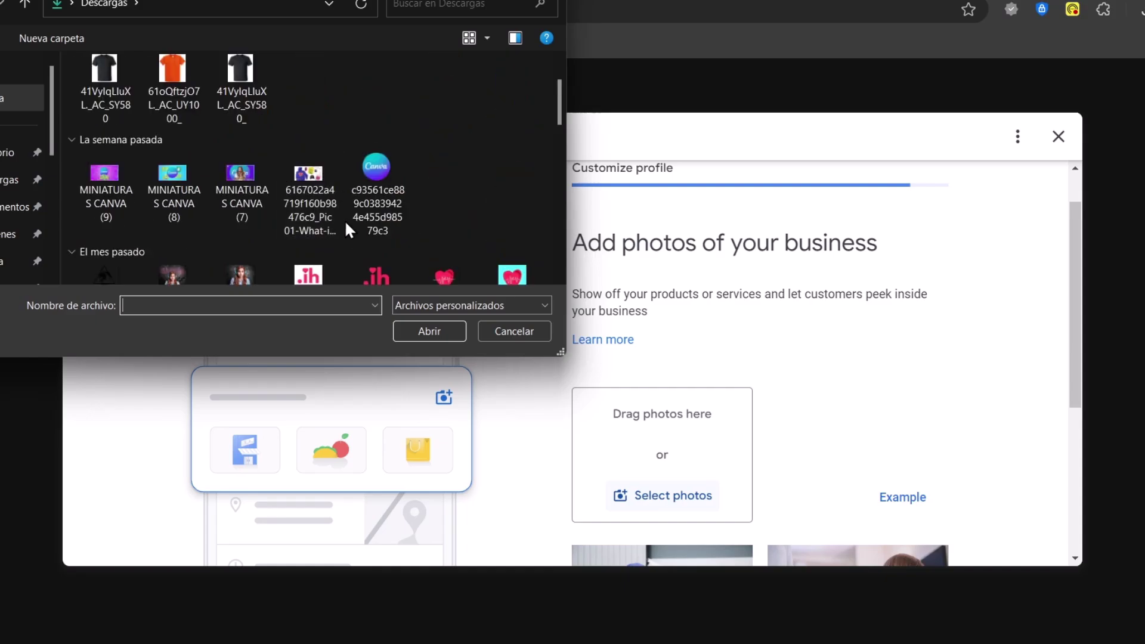
scroll(345, 219, up, 1)
scroll(344, 222, down, 4)
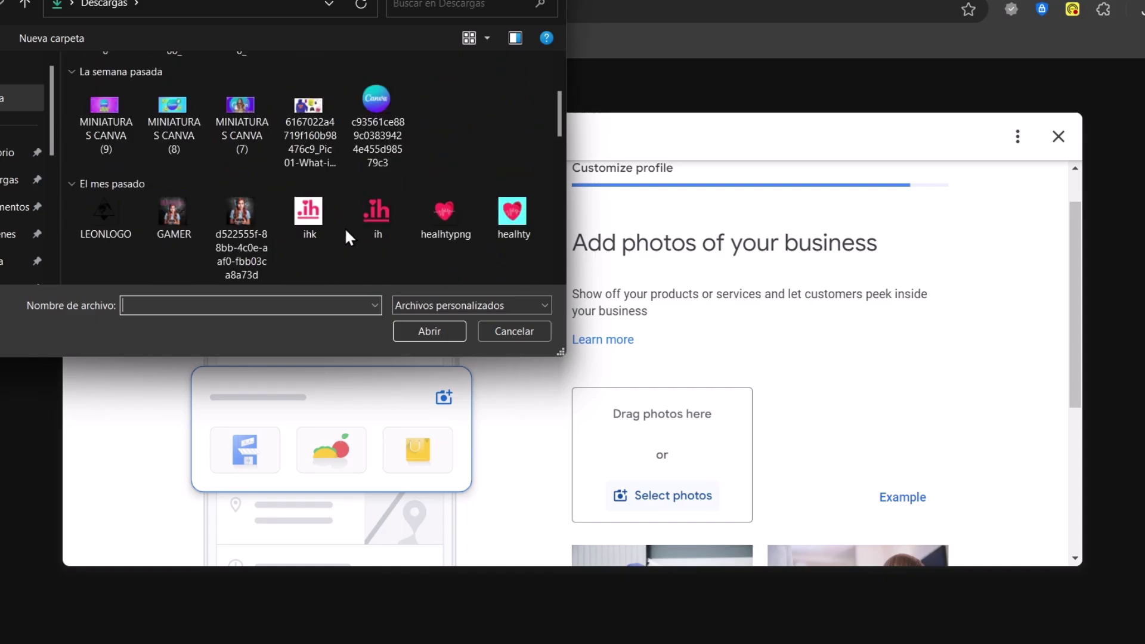
scroll(345, 228, down, 4)
click(501, 333)
scroll(590, 381, down, 5)
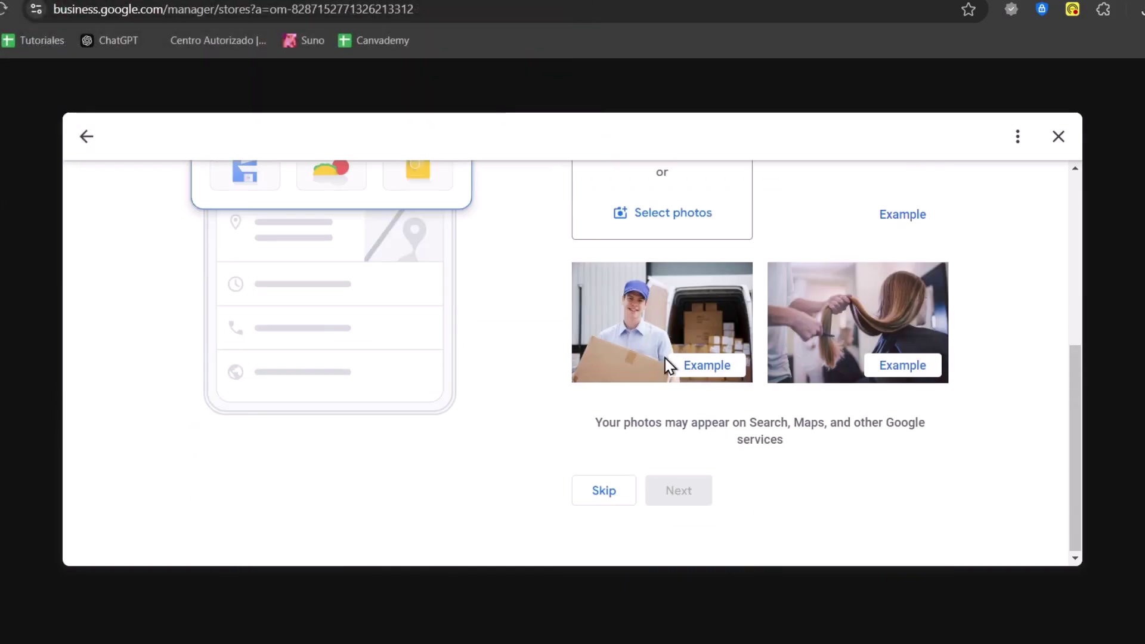
Skip adding photos, then decline the Google Workspace offer in the profile setup.
click(604, 491)
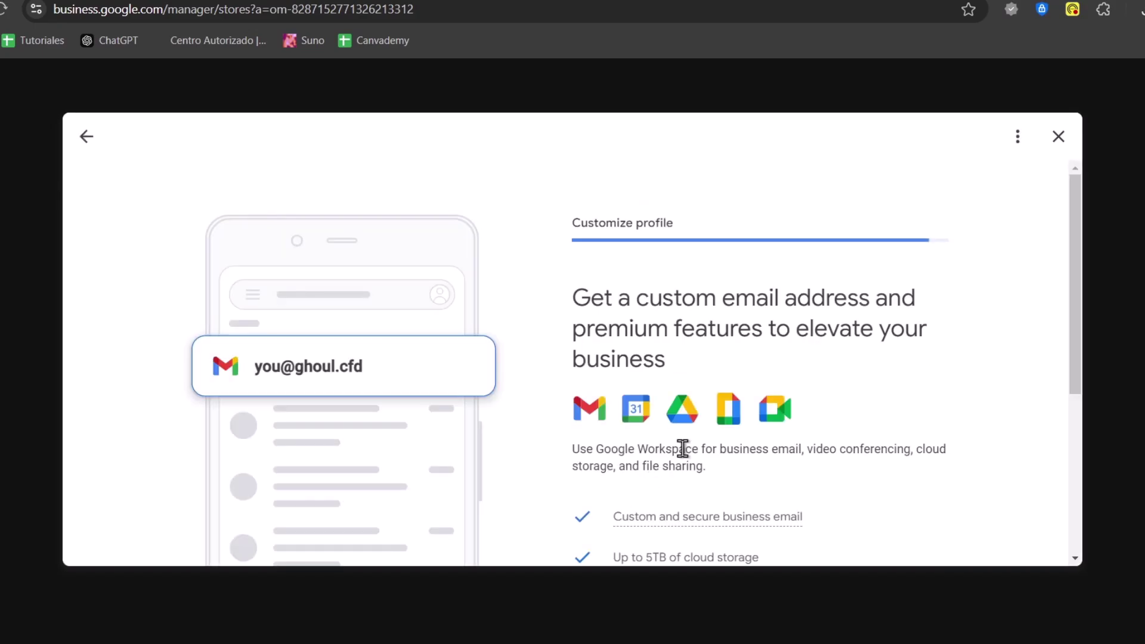
scroll(684, 454, down, 5)
scroll(689, 458, up, 4)
scroll(689, 453, up, 1)
scroll(692, 450, down, 5)
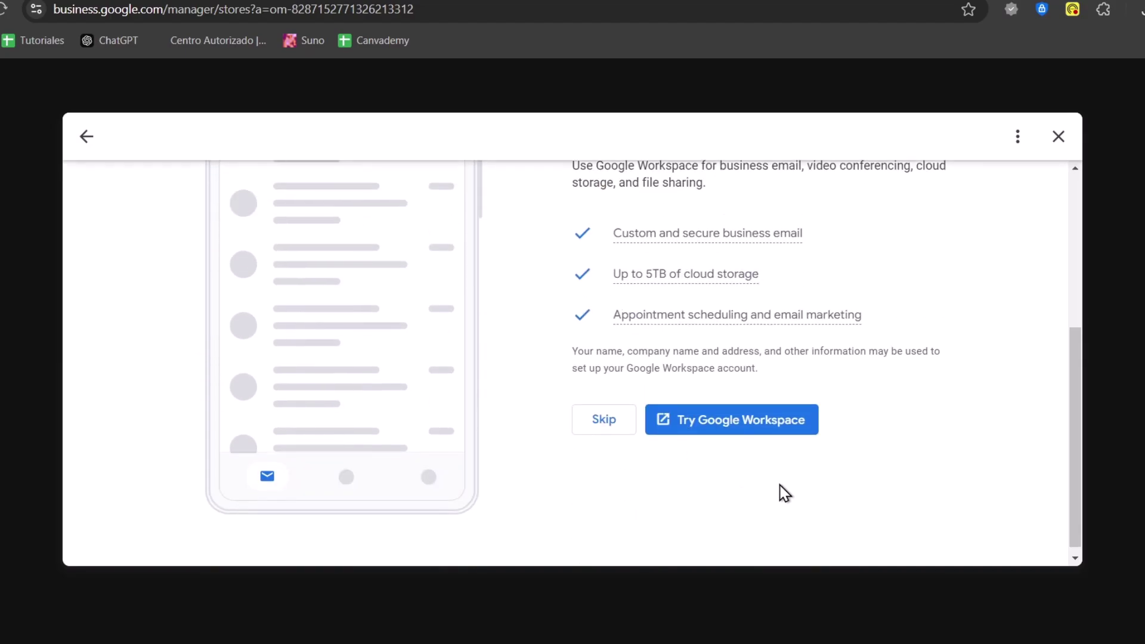
scroll(785, 492, up, 5)
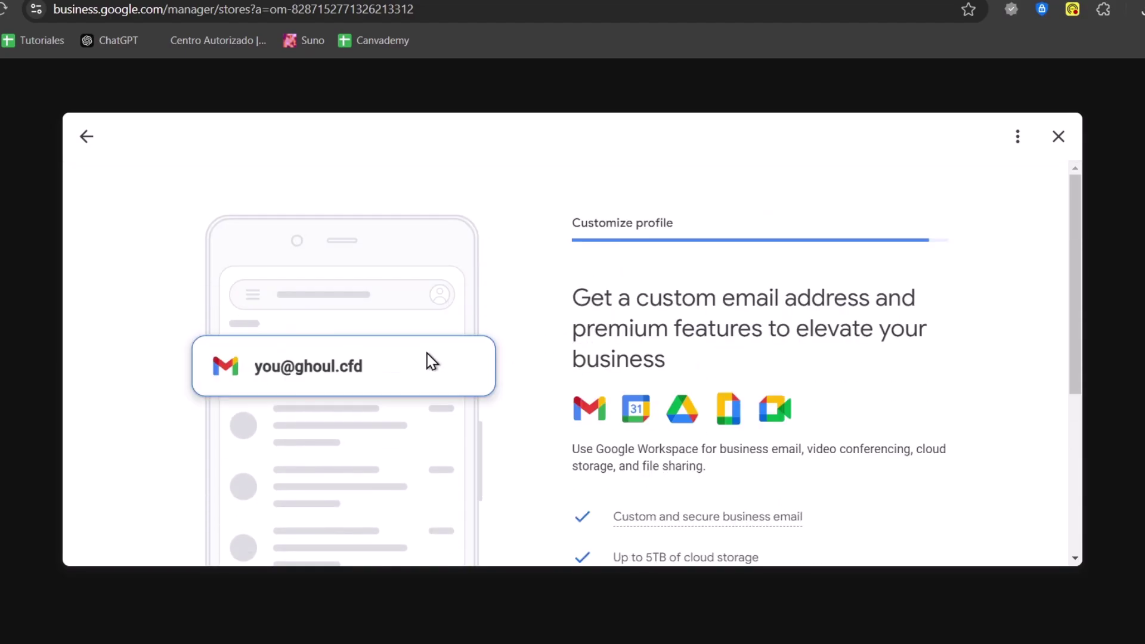
drag(238, 374, 378, 380)
scroll(834, 432, down, 5)
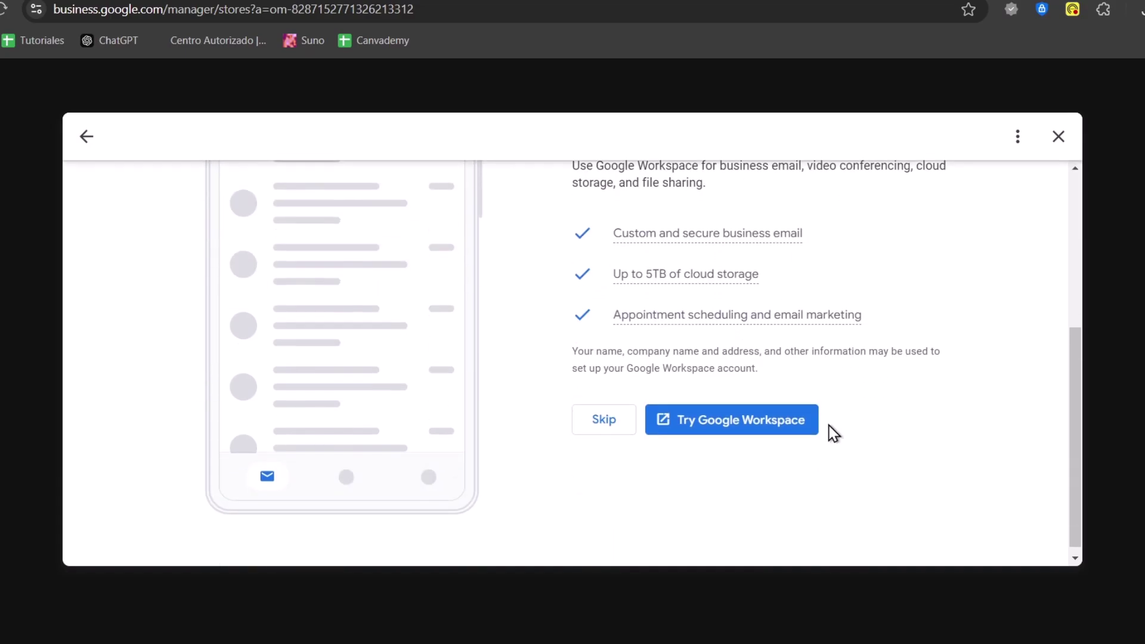
click(605, 425)
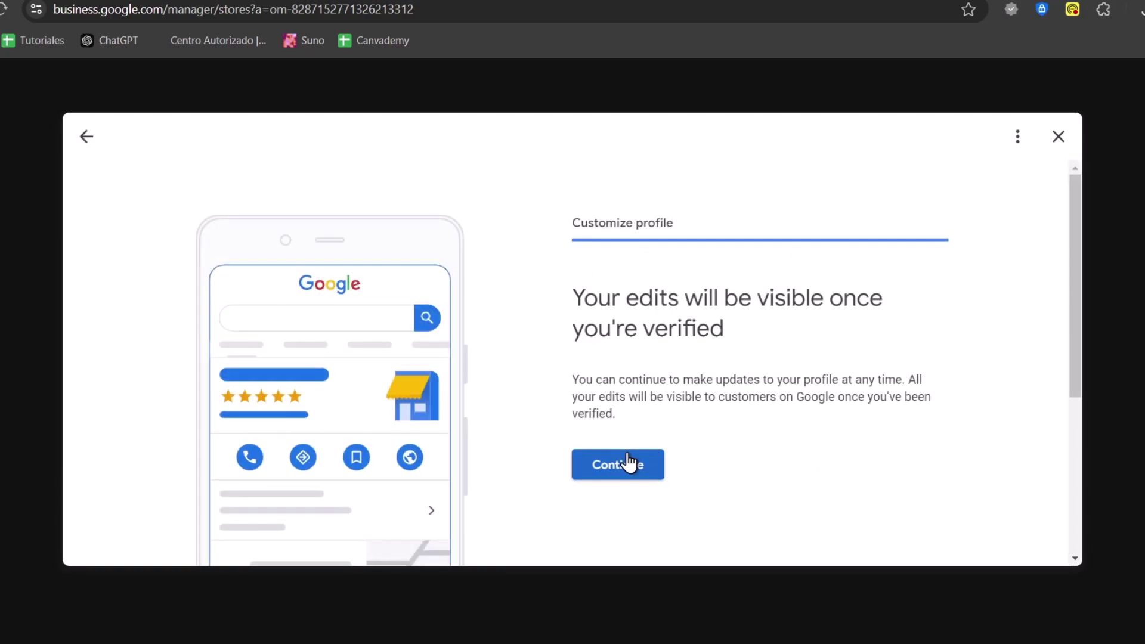
Continue past the verification notice, dismiss the Business Profile linking prompt, and open the account list.
click(618, 465)
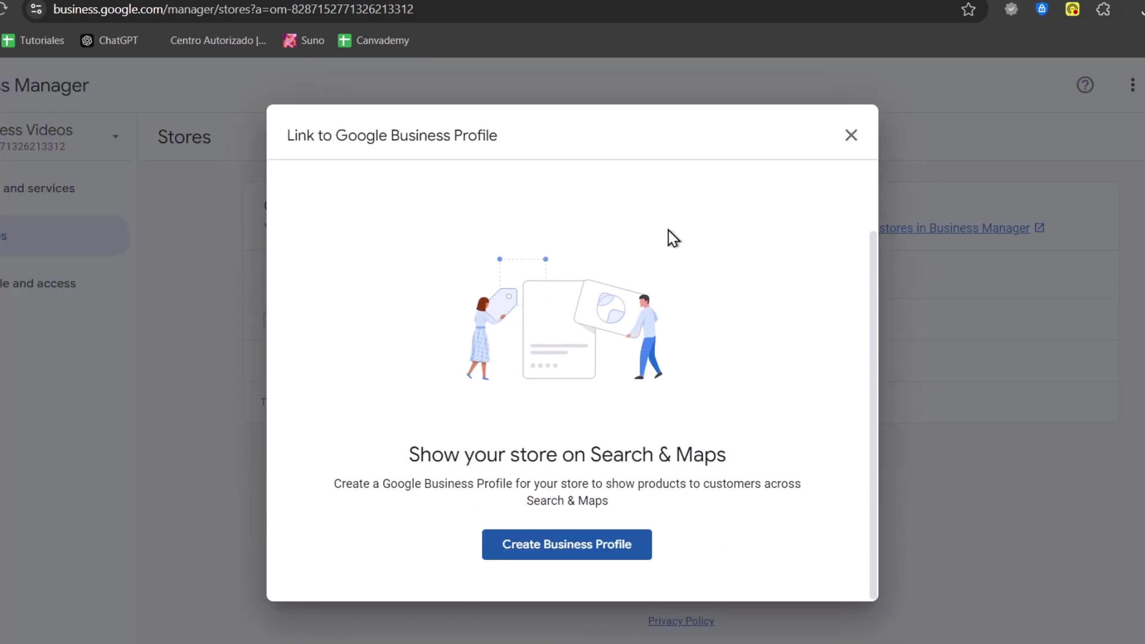
click(852, 137)
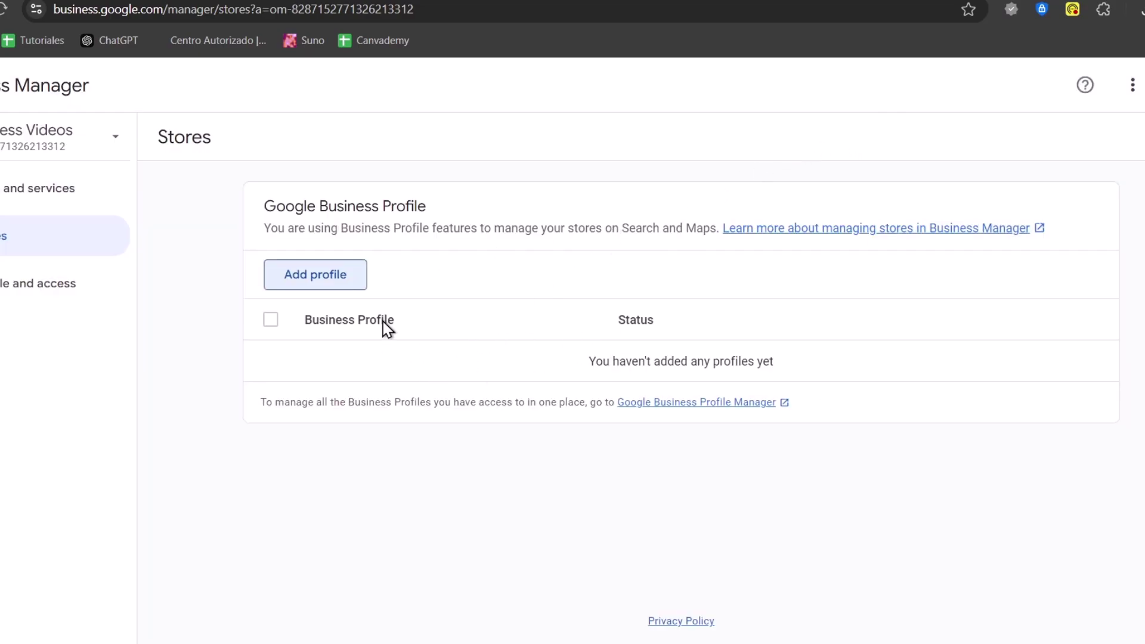
click(89, 147)
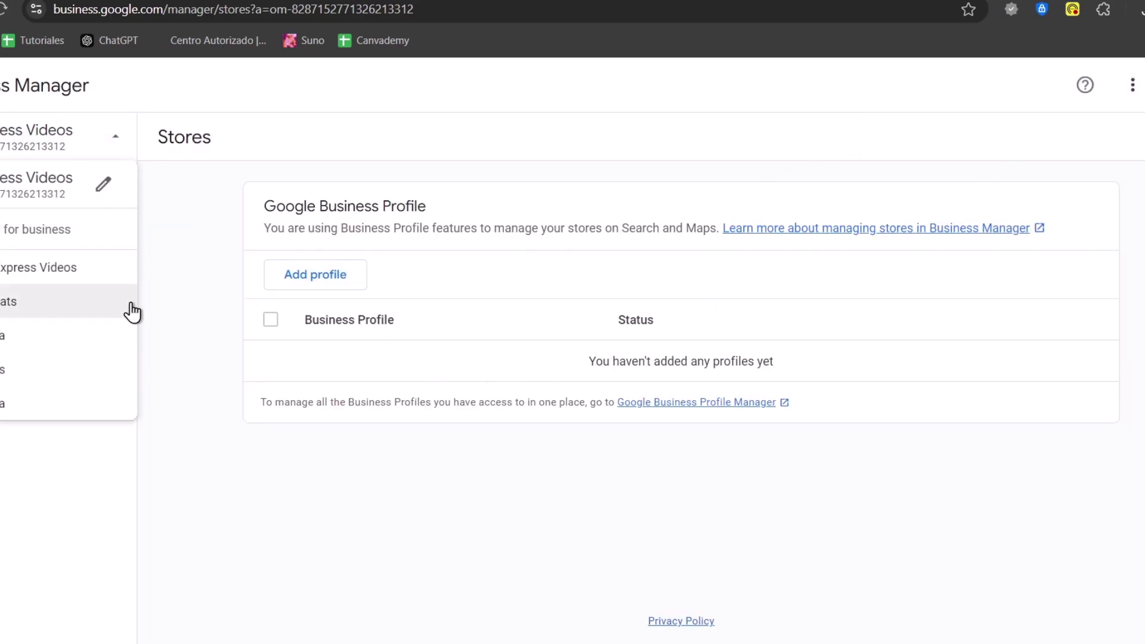
Switch business account, close the account list, and review the address and online store checklist steps.
click(48, 301)
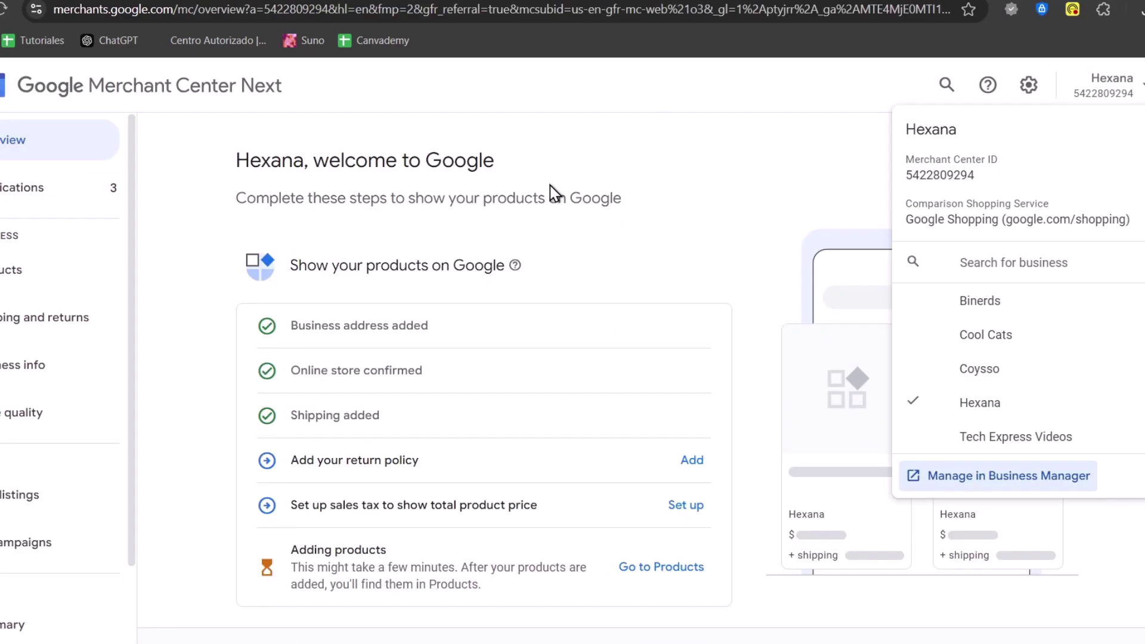
click(696, 205)
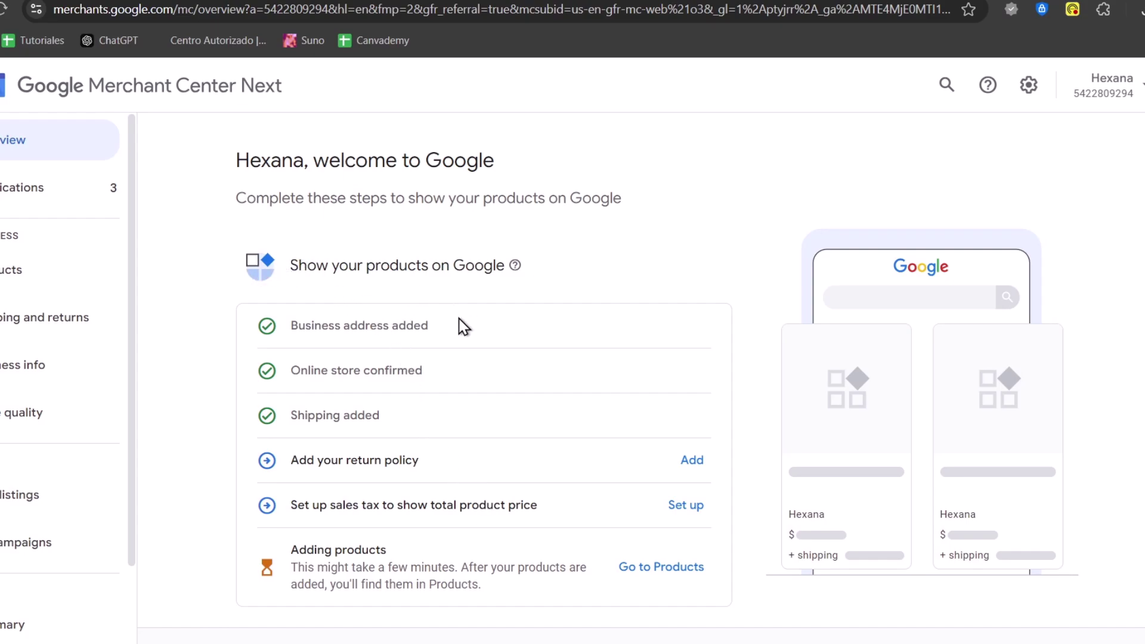
drag(299, 325, 456, 337)
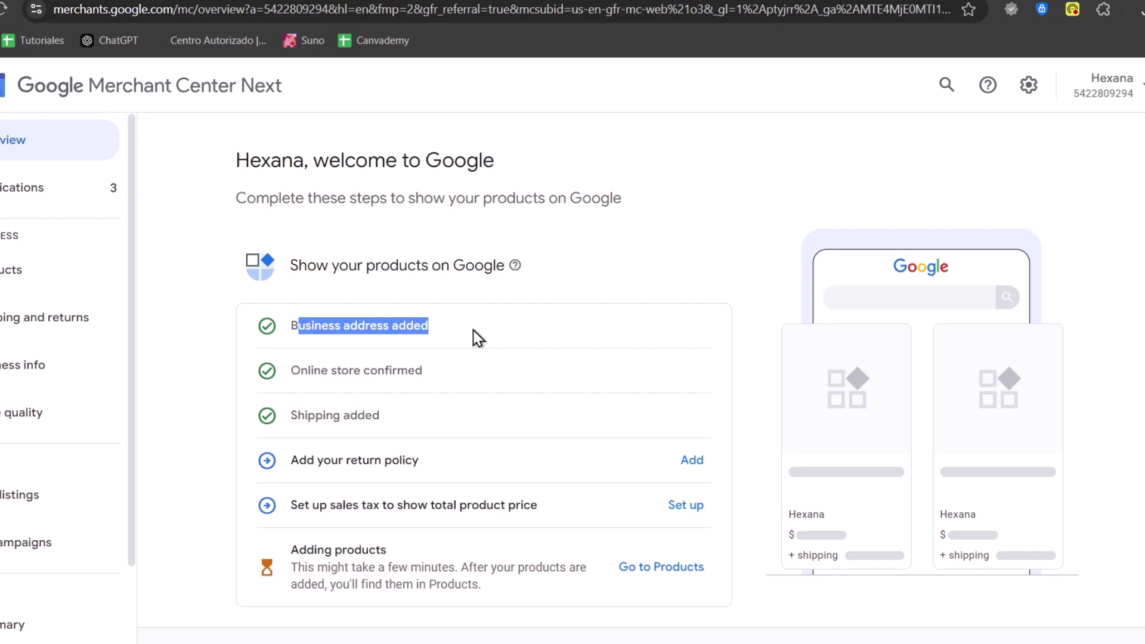
drag(300, 371, 465, 378)
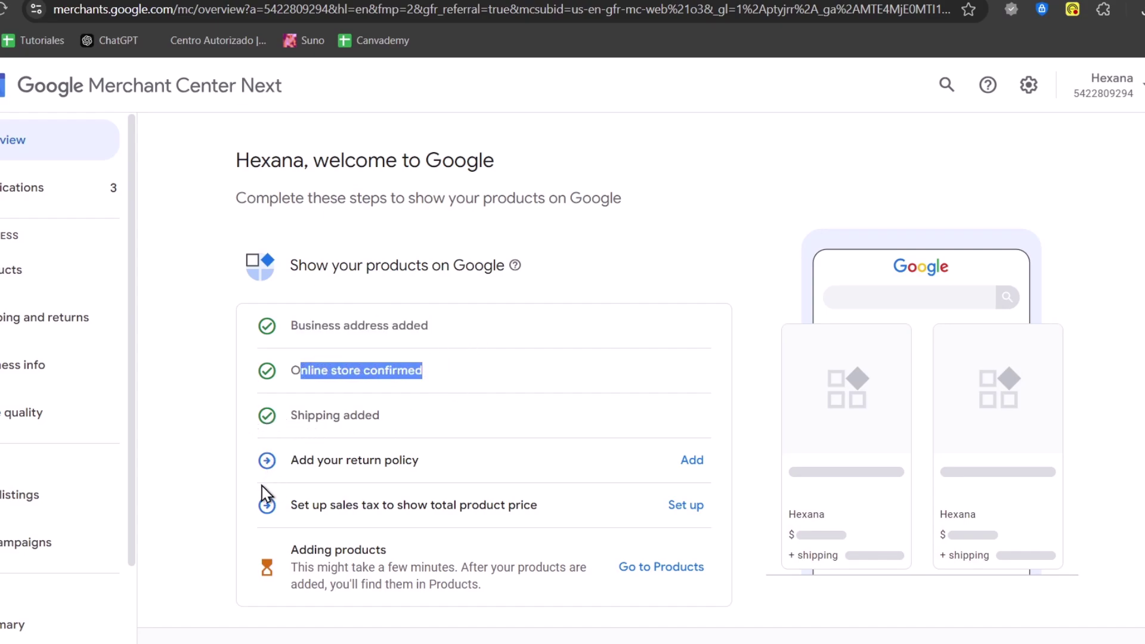
click(269, 467)
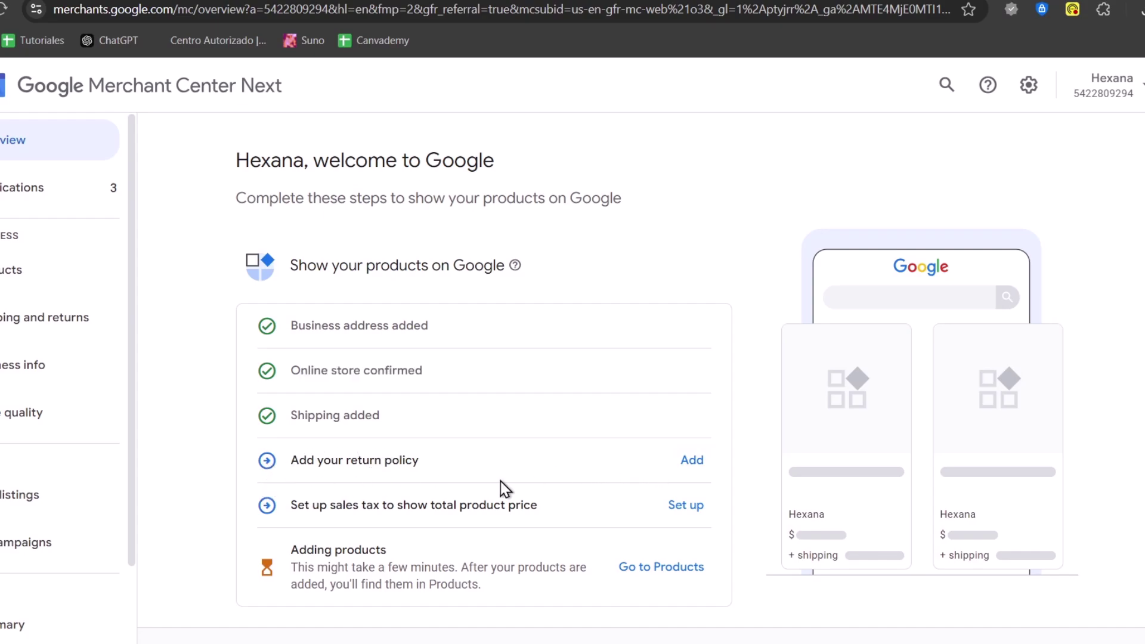
Add the return policy by pasting the store's return policy URL.
click(687, 465)
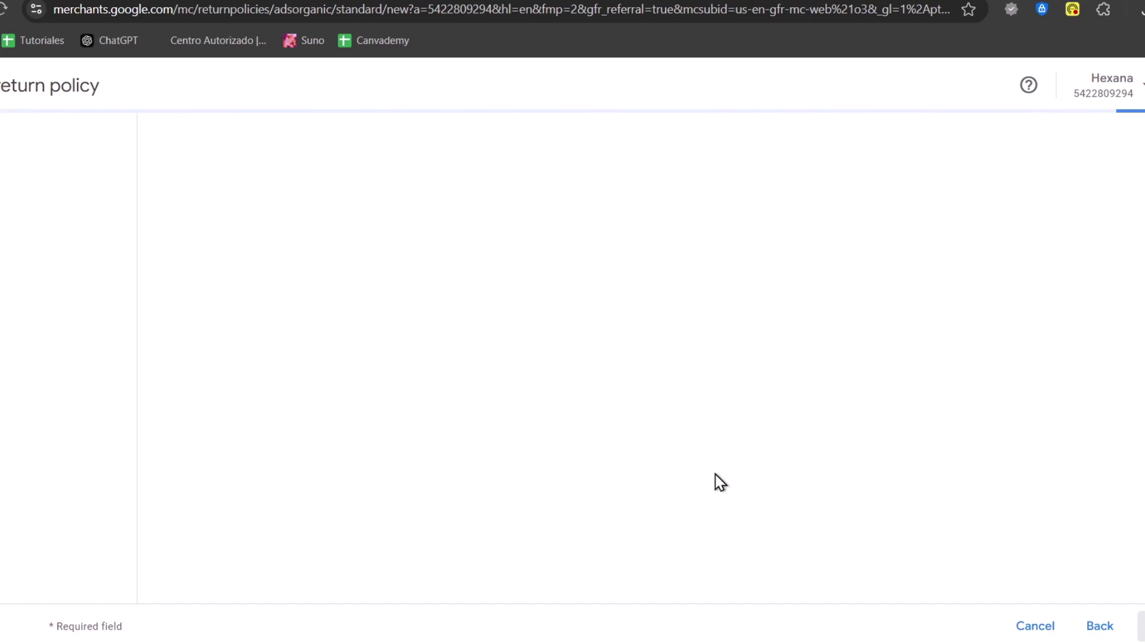
click(566, 236)
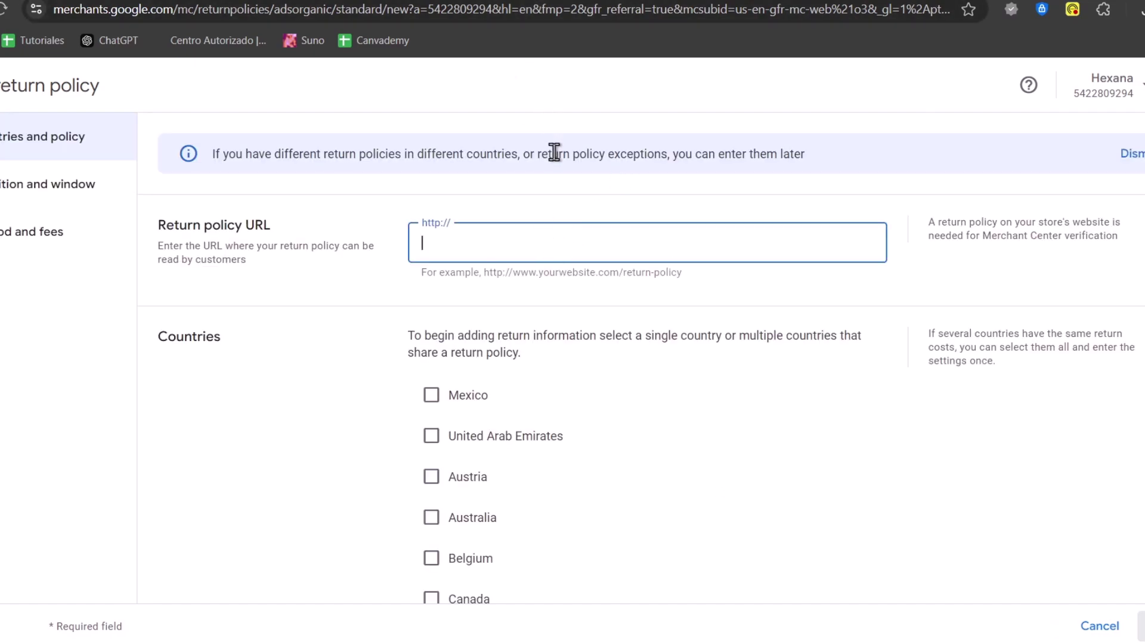
text(https://www.ghoul.cfd/)
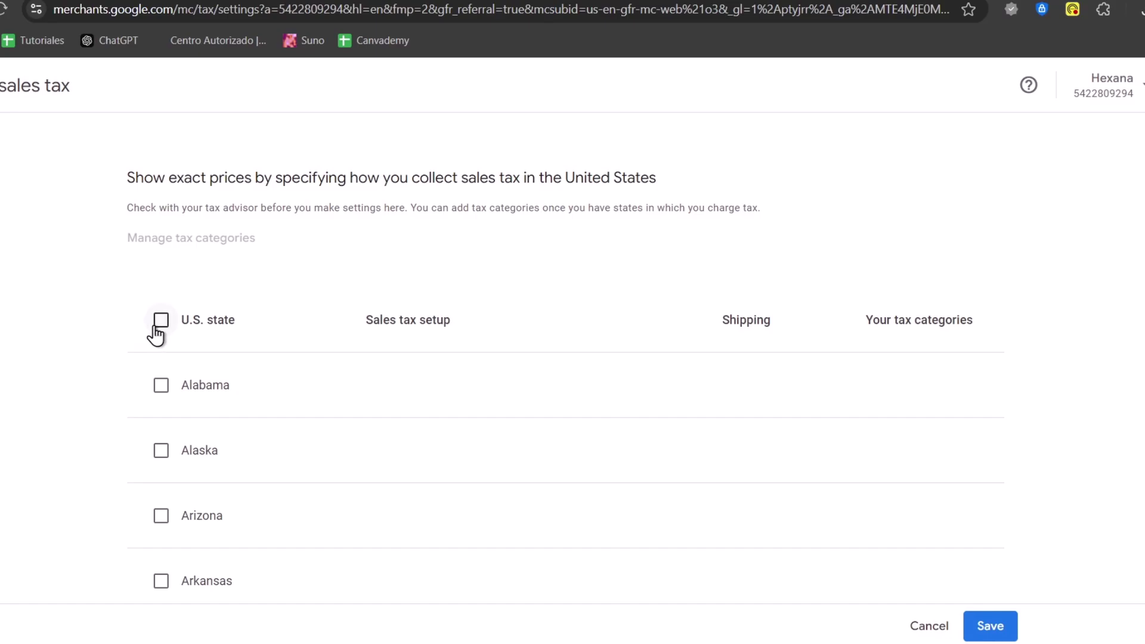
Set automatic sales tax for every U.S. state and save it.
click(161, 320)
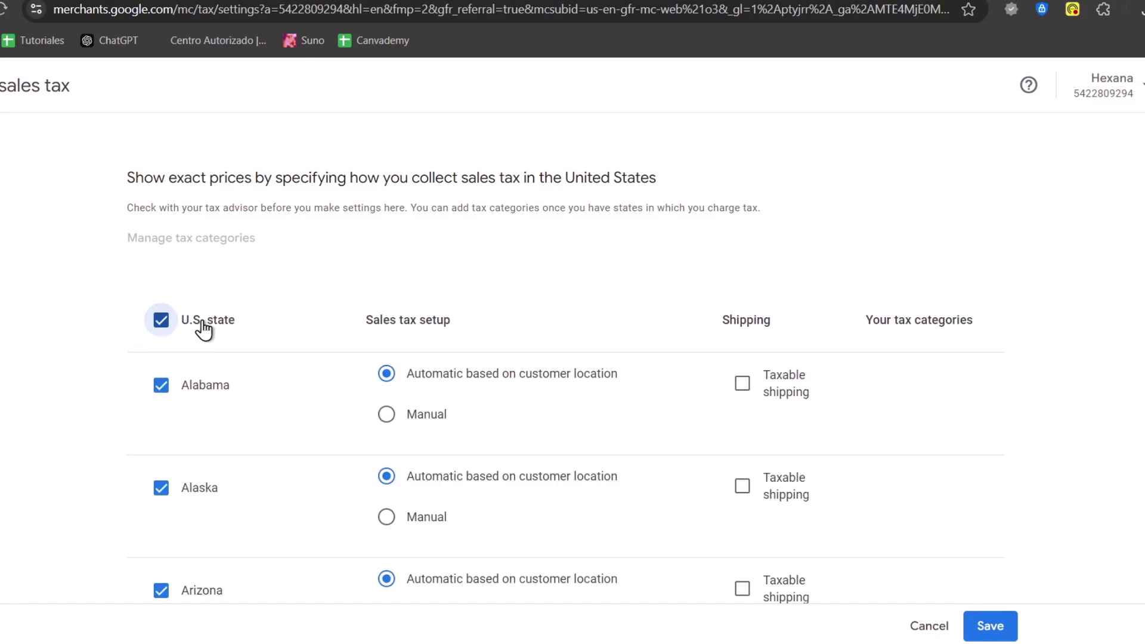
scroll(877, 382, down, 20)
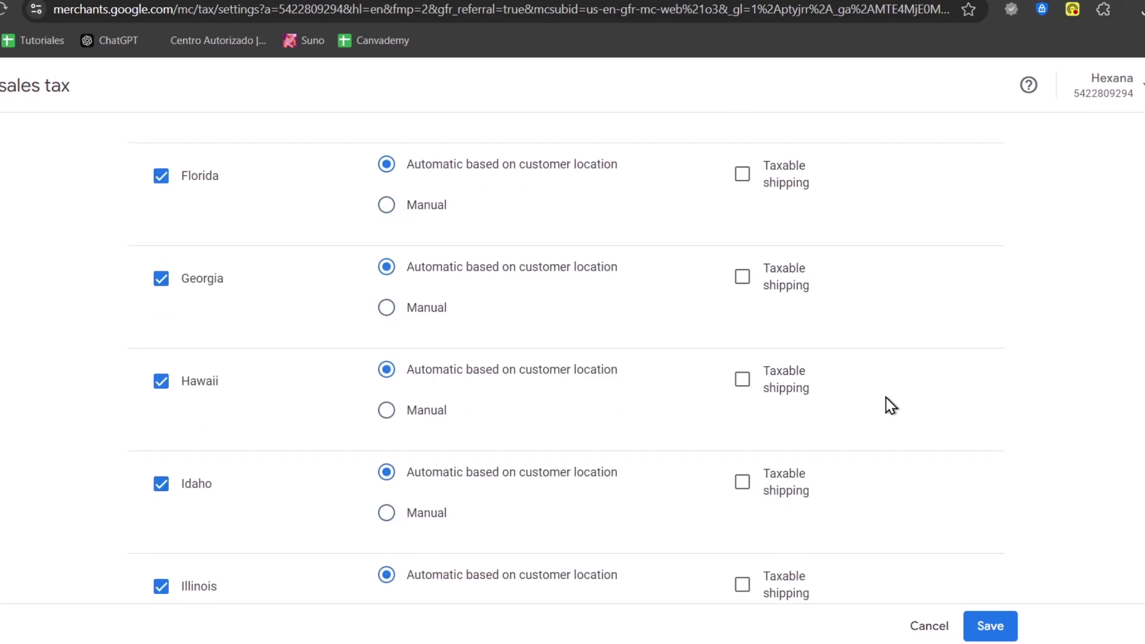
scroll(888, 404, down, 15)
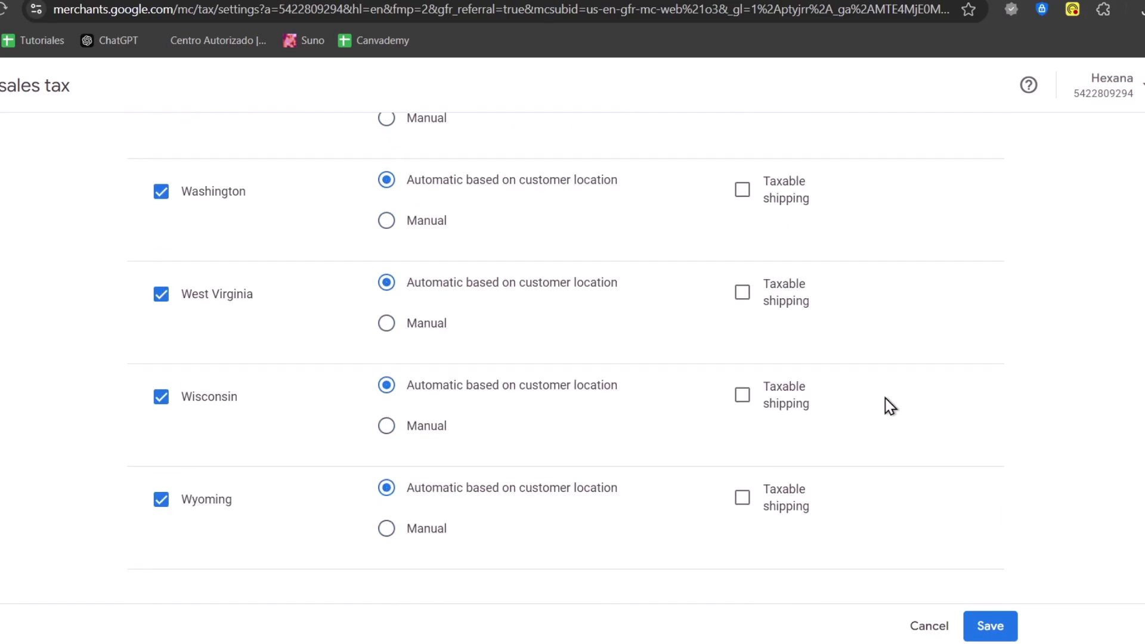
click(987, 626)
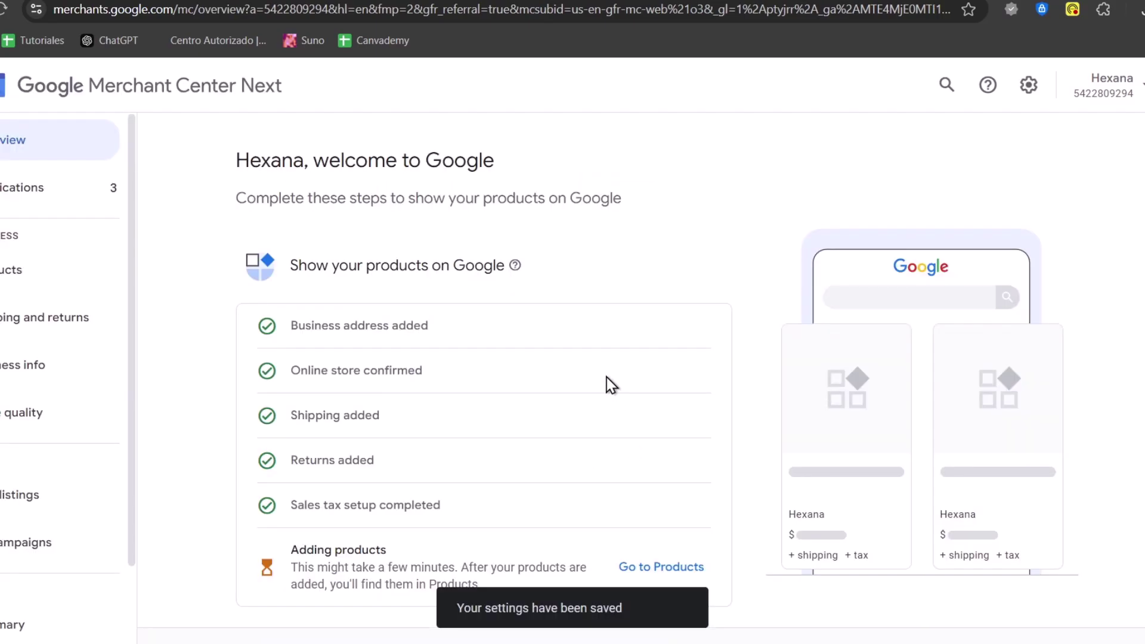
scroll(607, 384, down, 5)
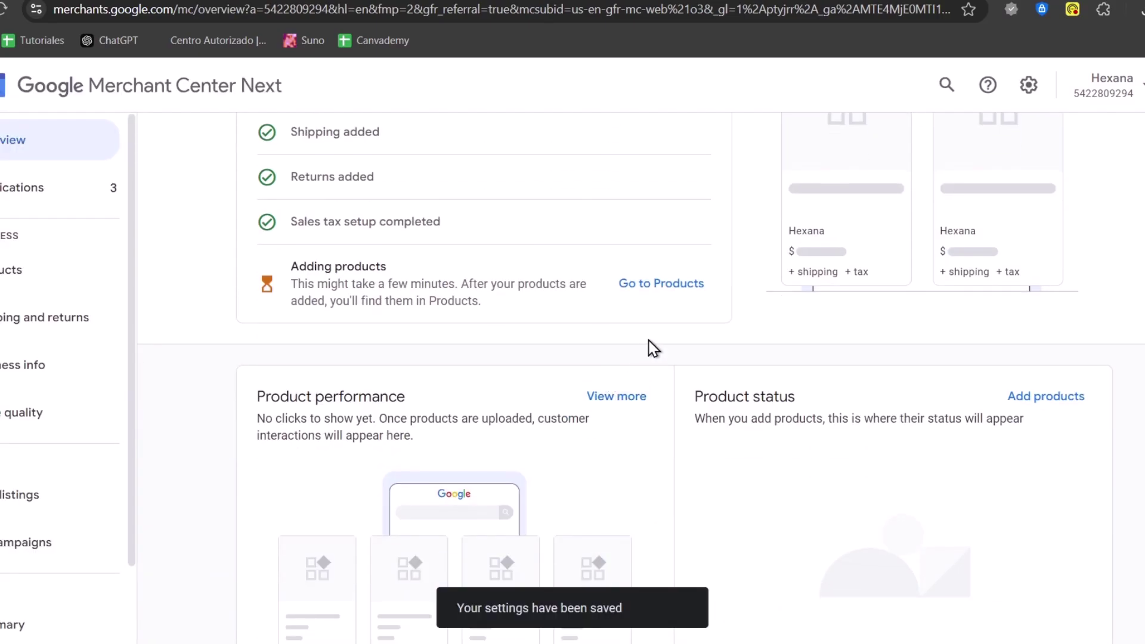
Review the five completed setup steps, then go to the store's Products page.
scroll(656, 352, up, 5)
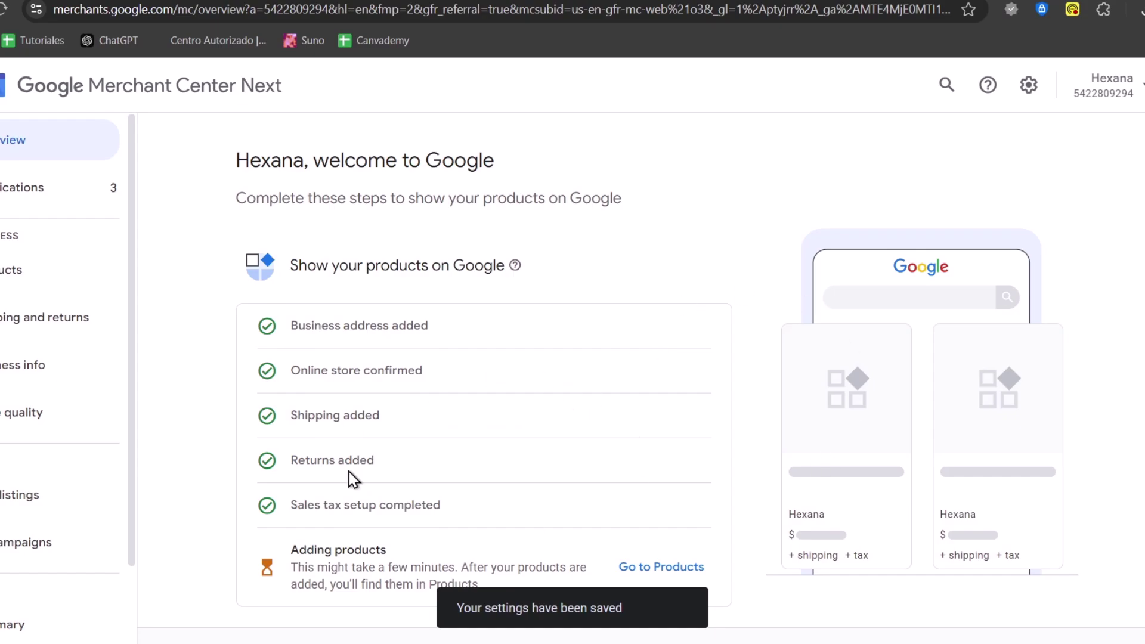
drag(293, 308, 508, 505)
click(768, 391)
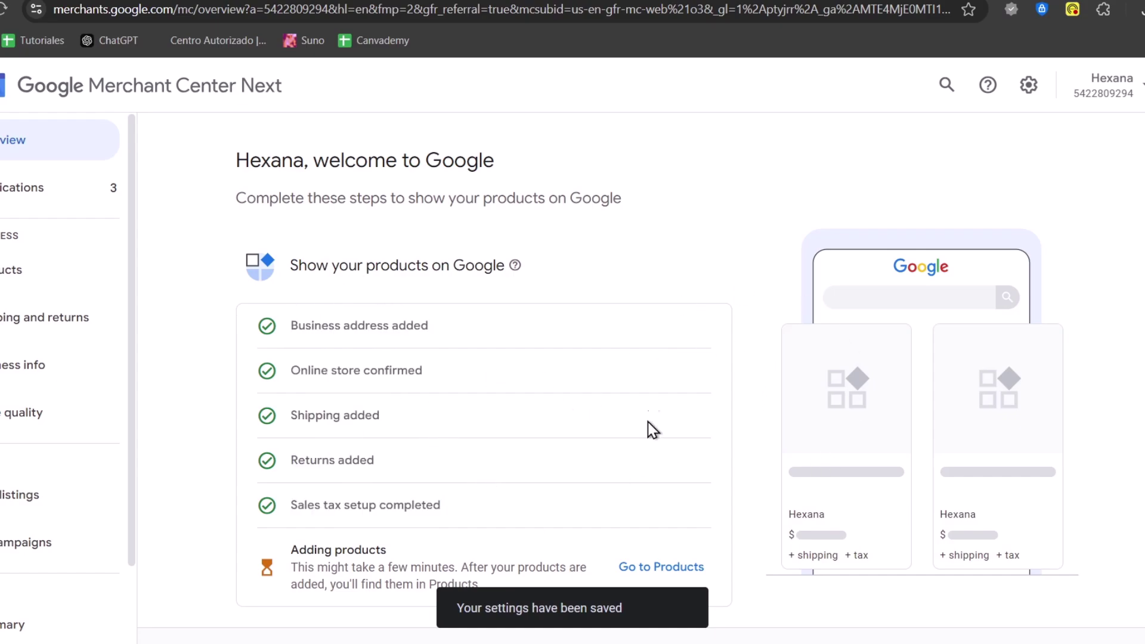
click(667, 574)
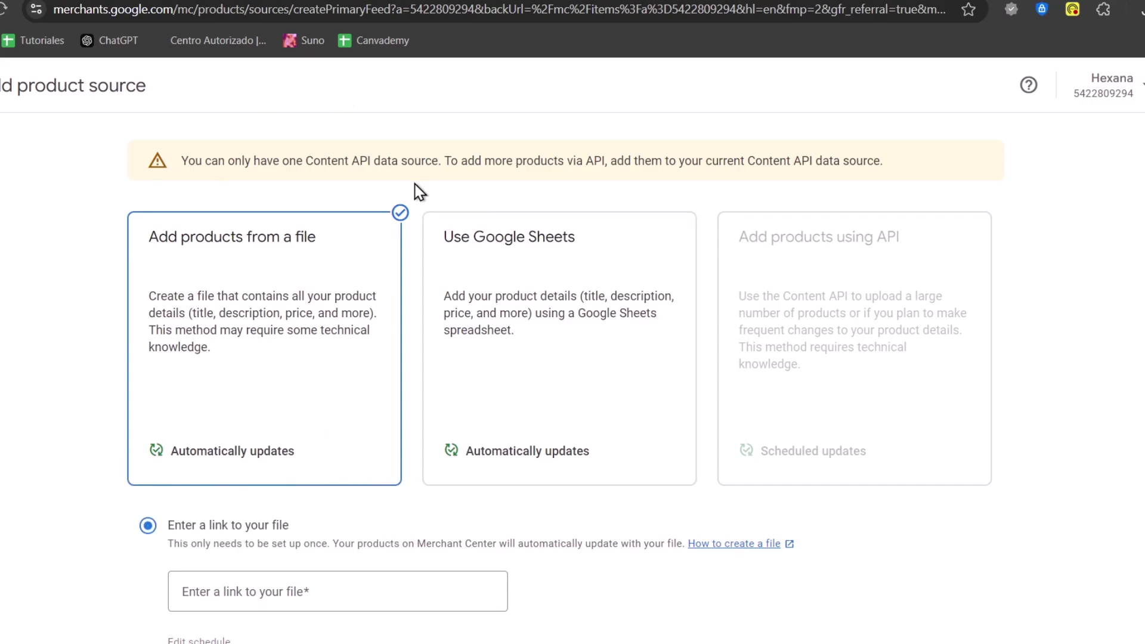
Start entering a product file link, then open Shopify's products list in a new tab.
scroll(311, 352, down, 5)
click(374, 299)
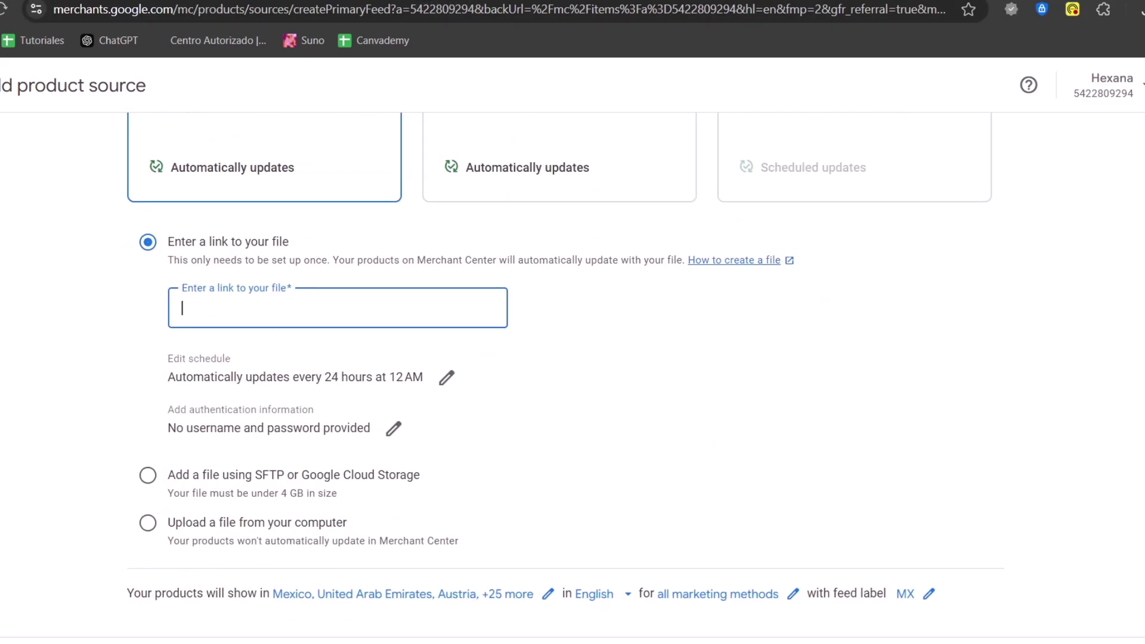
key(ctrl+t)
text(shop)
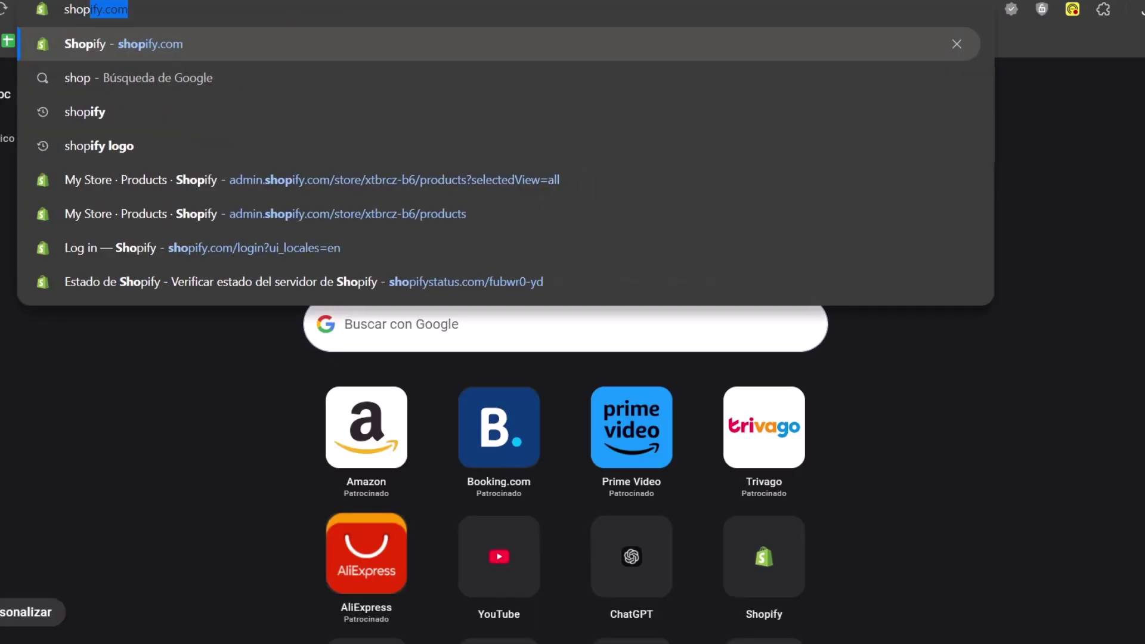
key(Return)
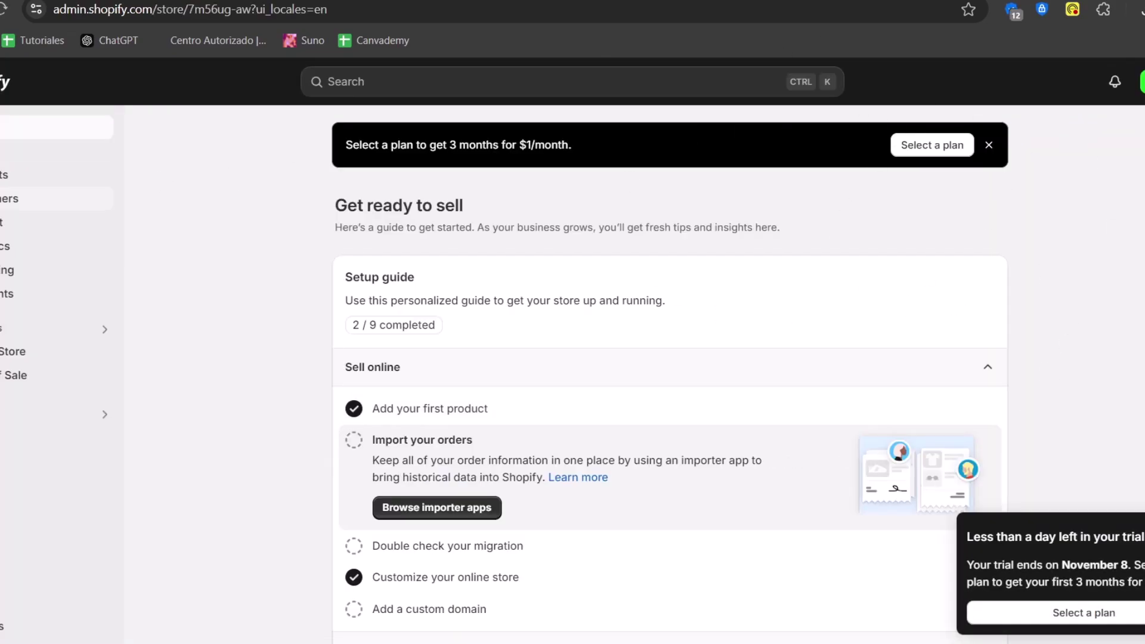
click(12, 171)
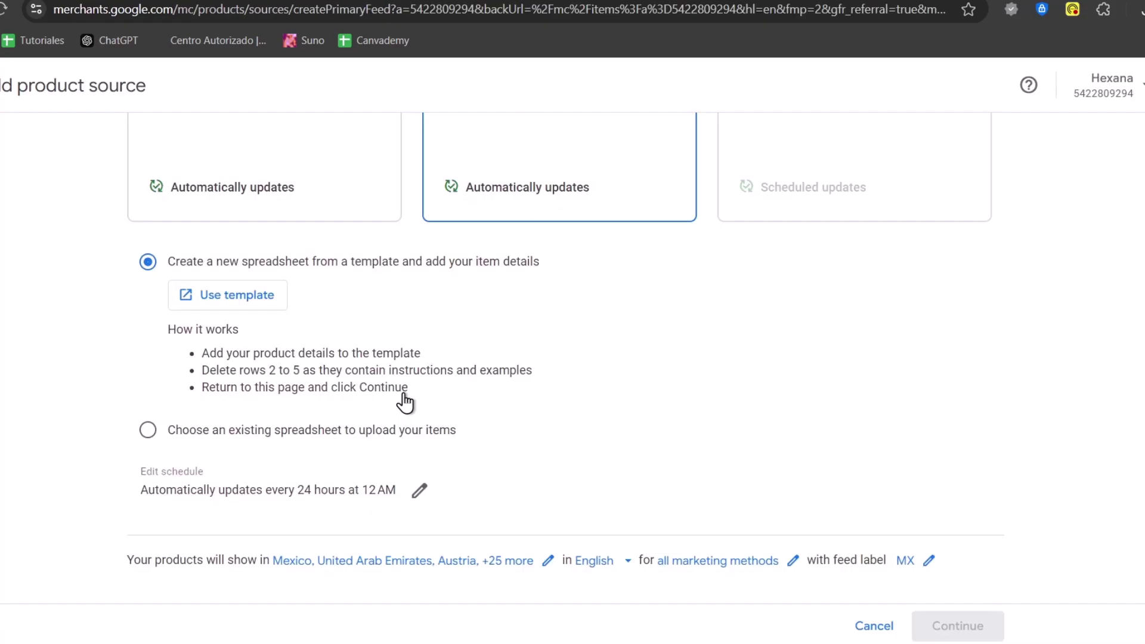
scroll(405, 403, up, 4)
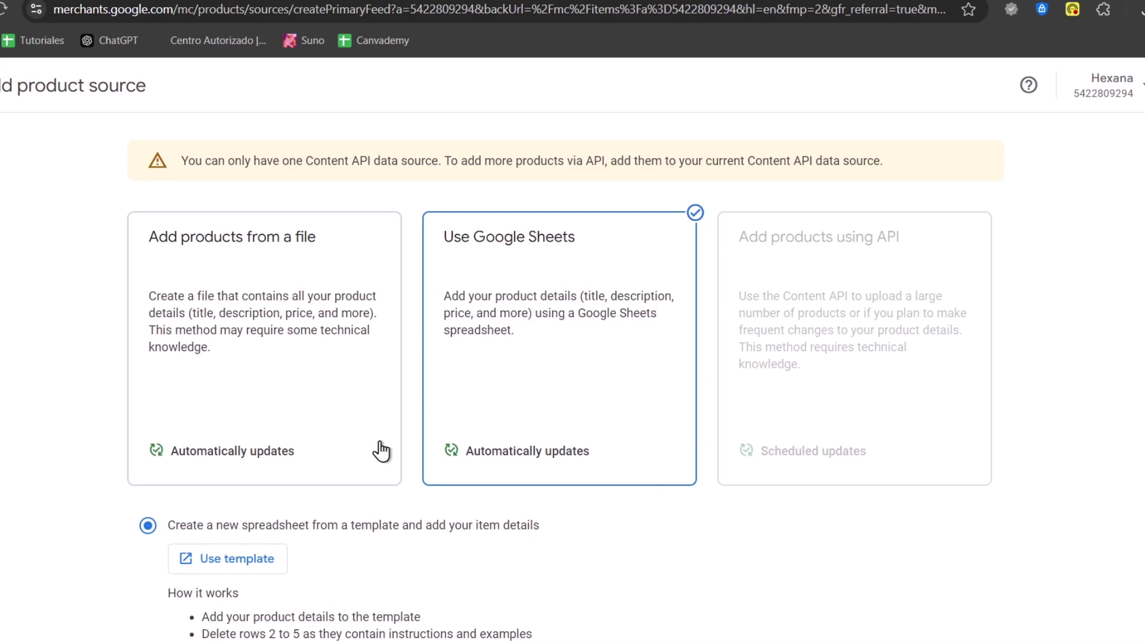
Create the product spreadsheet from the Sheets template, choosing the Google account and granting full access.
click(233, 565)
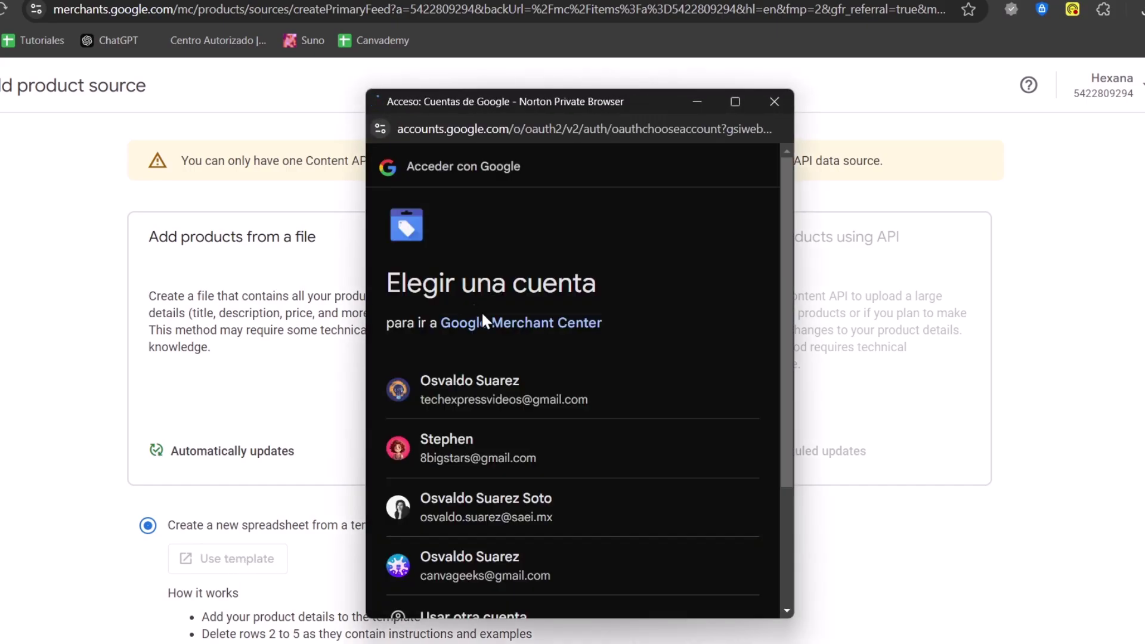
click(554, 374)
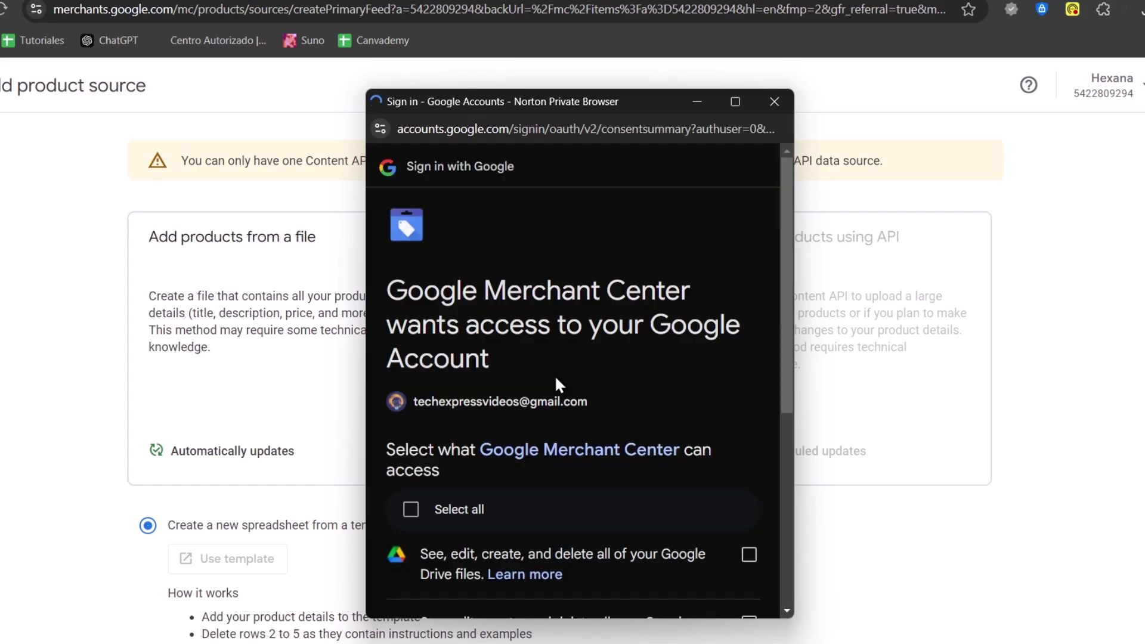
click(411, 510)
scroll(682, 431, down, 5)
click(636, 536)
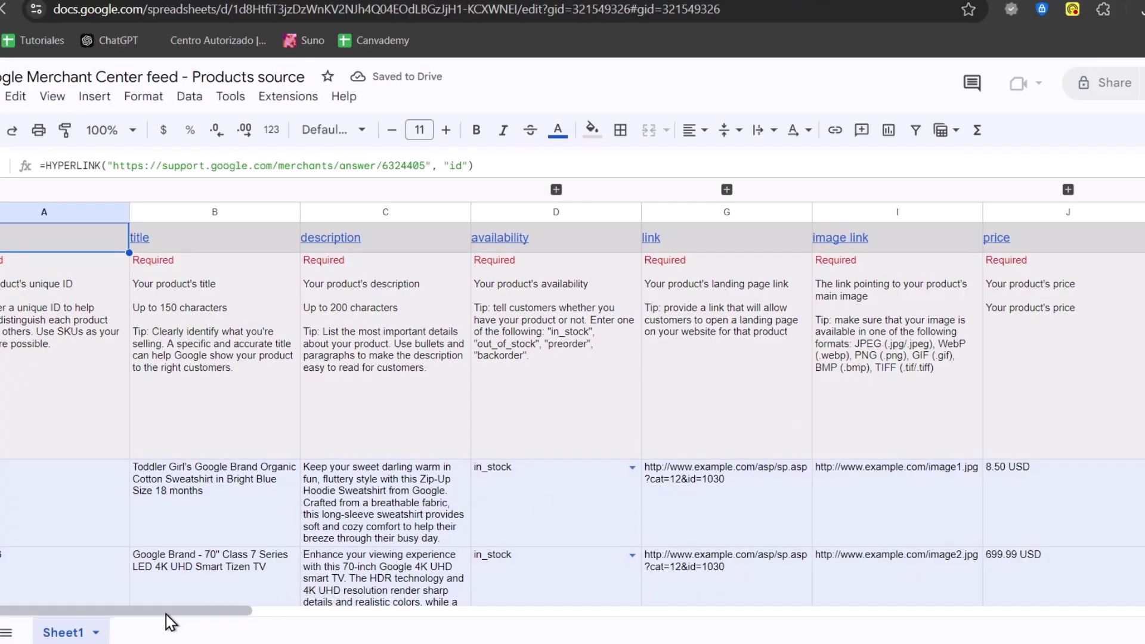
Read cell D2's instructions and download the feed as a Microsoft Excel (.xlsx) file.
drag(165, 614, 6, 603)
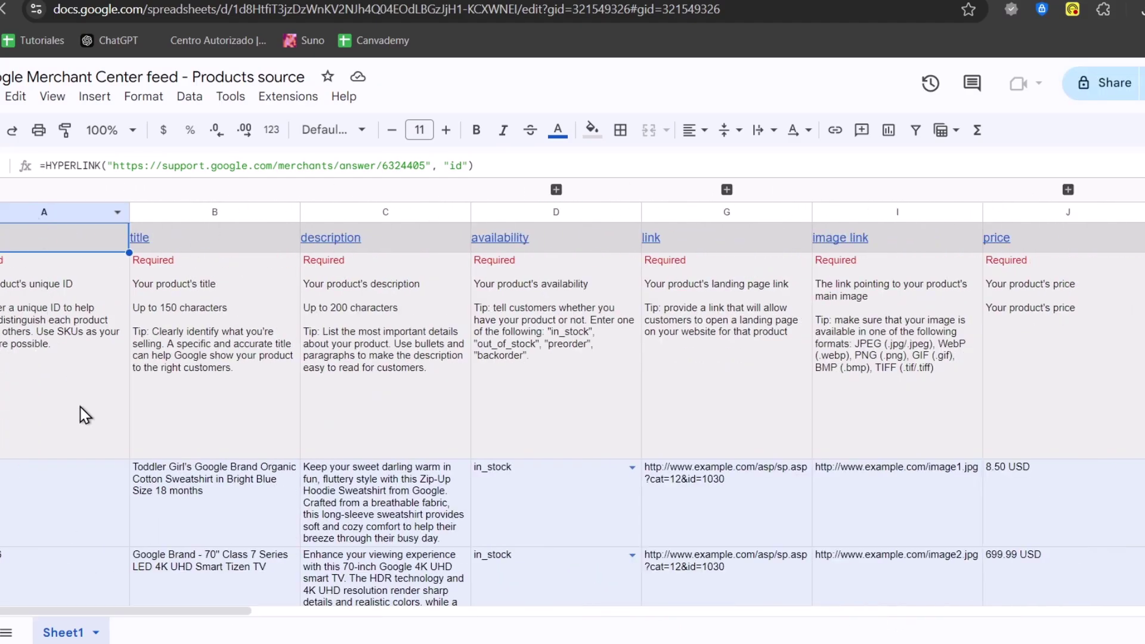
double_click(623, 396)
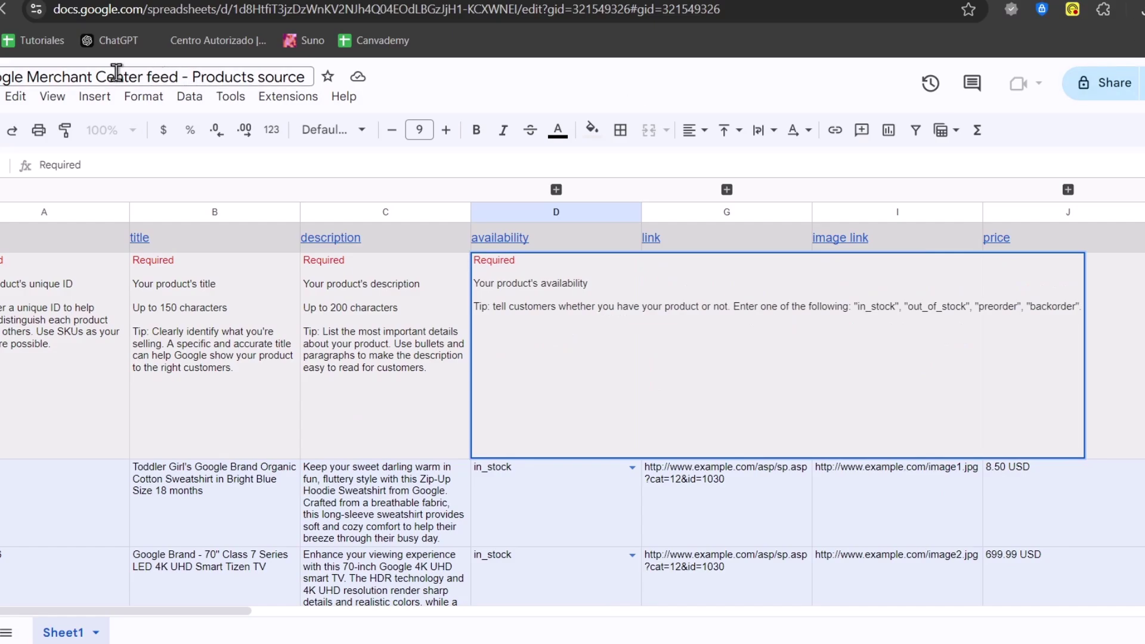
click(2, 96)
mouse_move(127, 319)
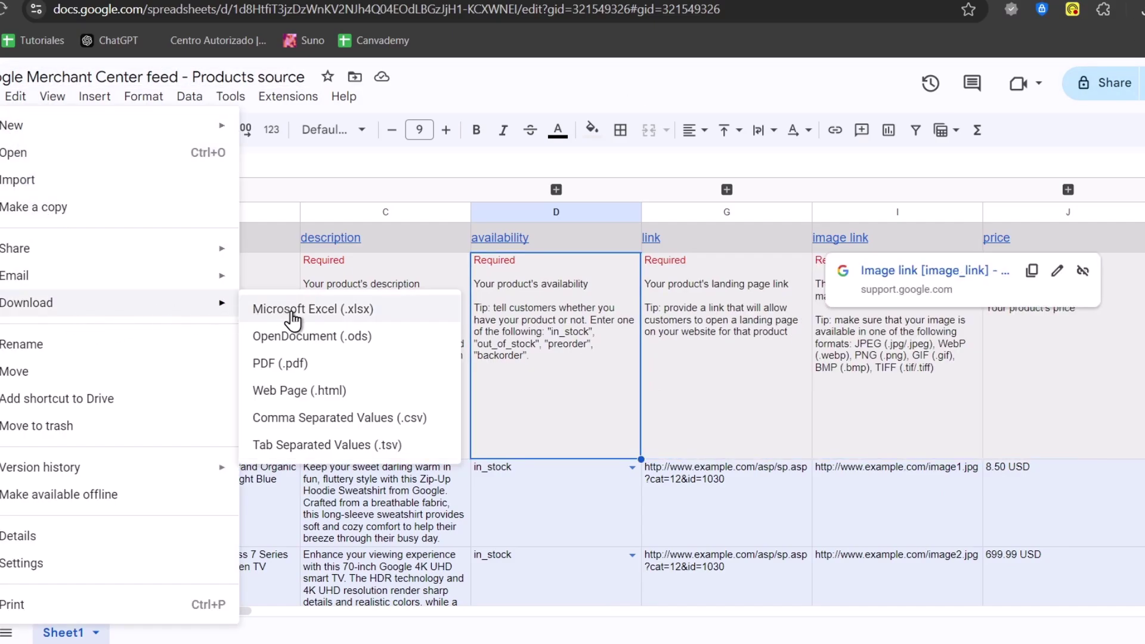
click(291, 311)
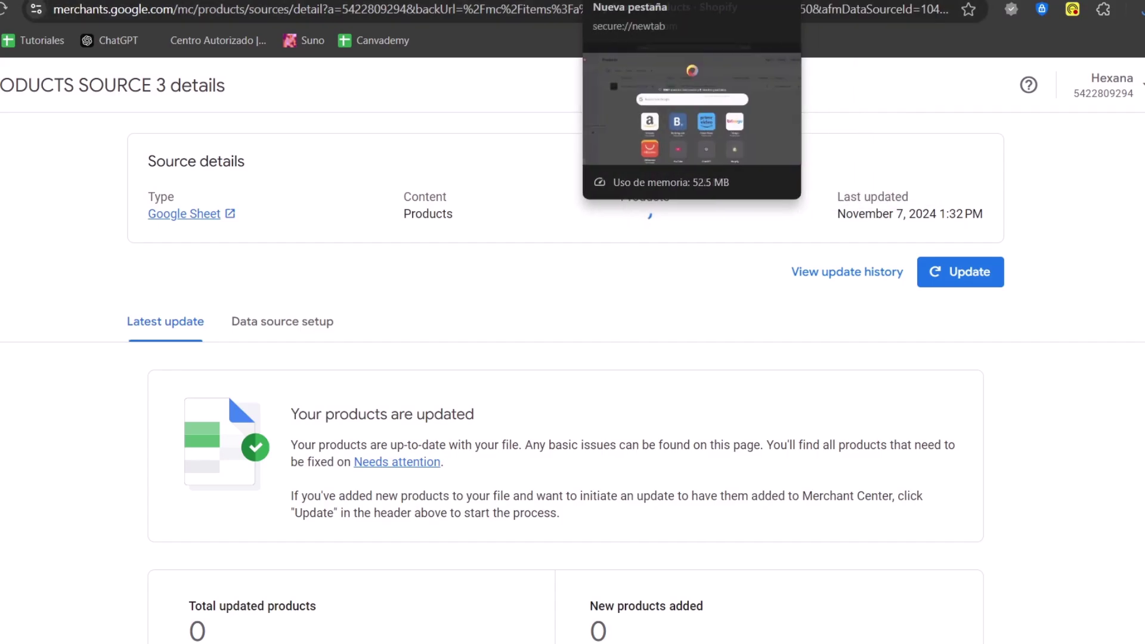
Browse the first products' ids, titles and availability choices in the feed spreadsheet.
click(310, 1)
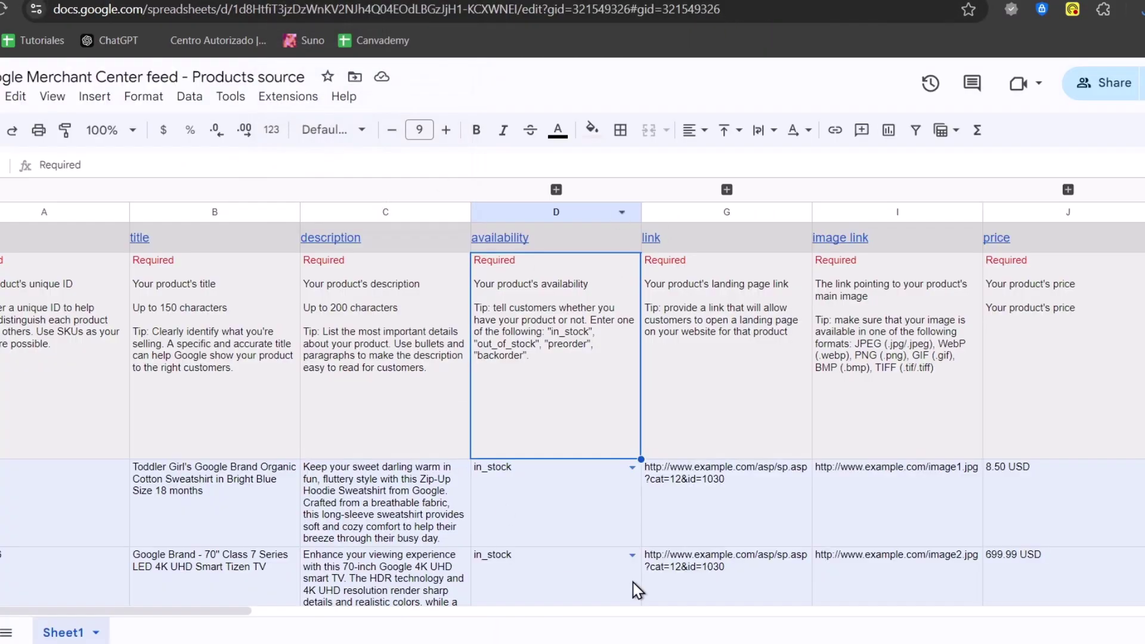
click(6, 403)
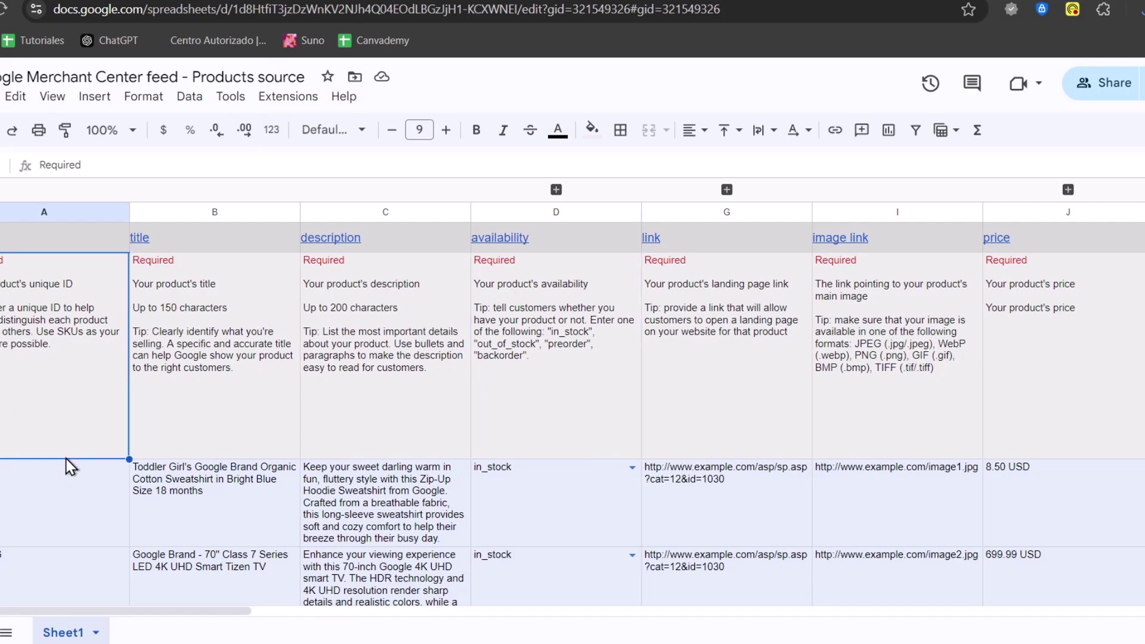
click(72, 493)
scroll(72, 494, down, 3)
click(55, 361)
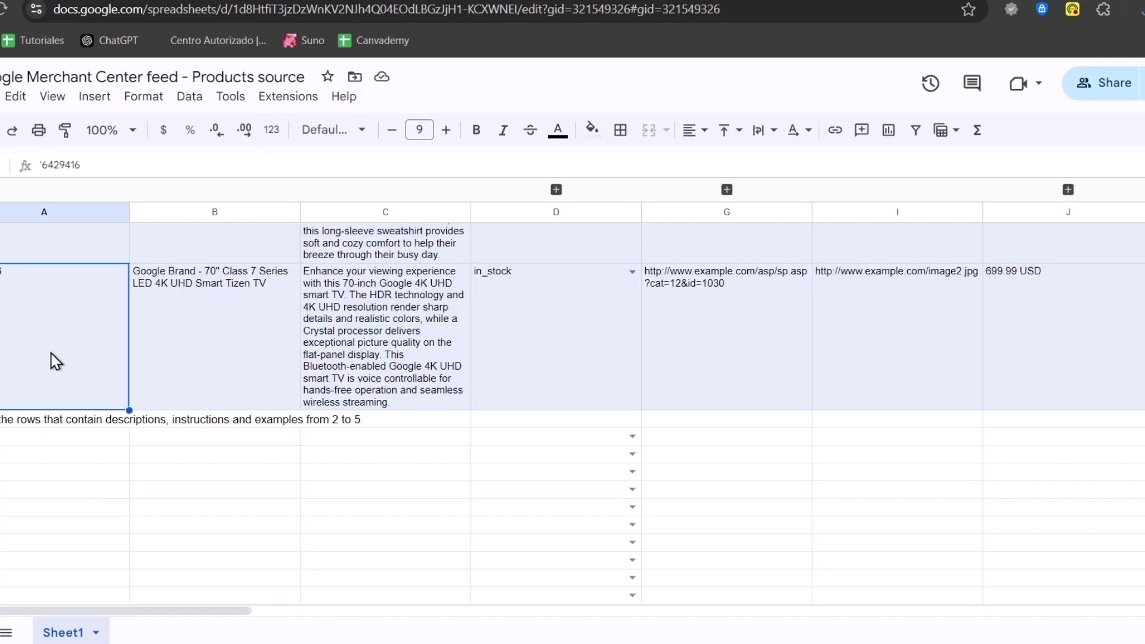
click(266, 342)
click(633, 436)
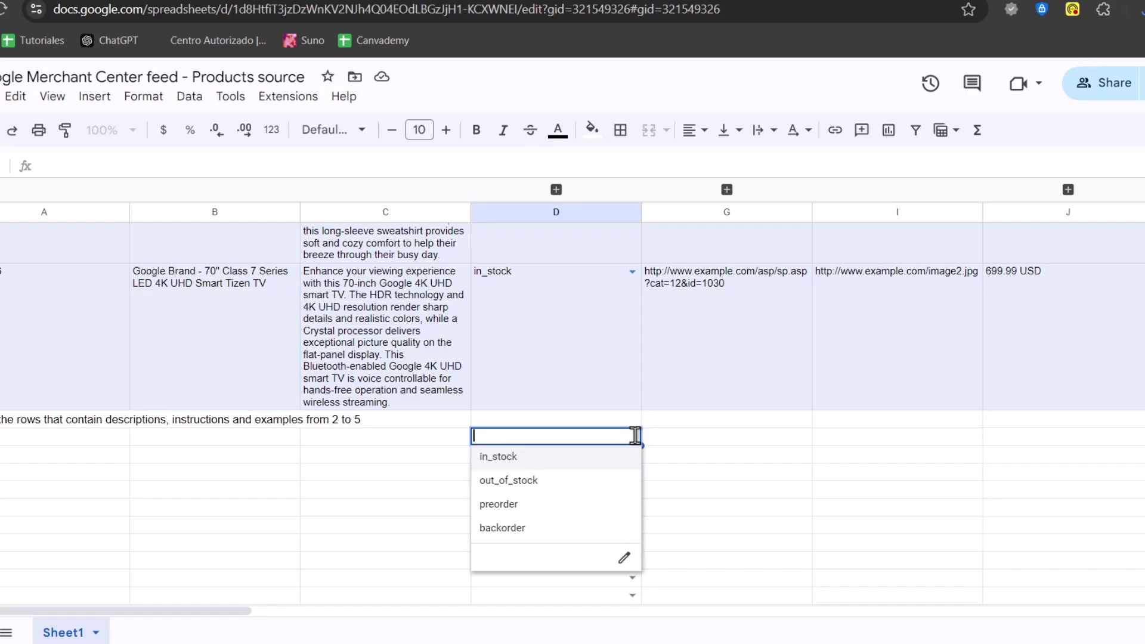
key(Tab)
scroll(621, 493, down, 5)
scroll(621, 492, up, 10)
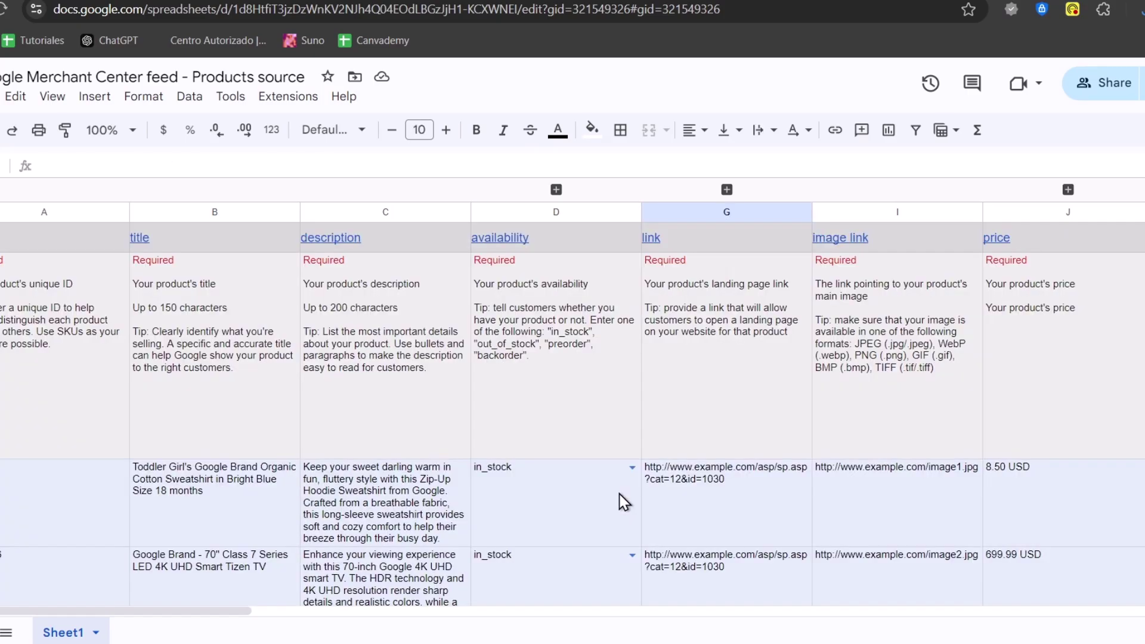
key(Right)
key(Right)
Scroll across the columns, read the item group id description, and return to the source details.
scroll(572, 400, right, 5)
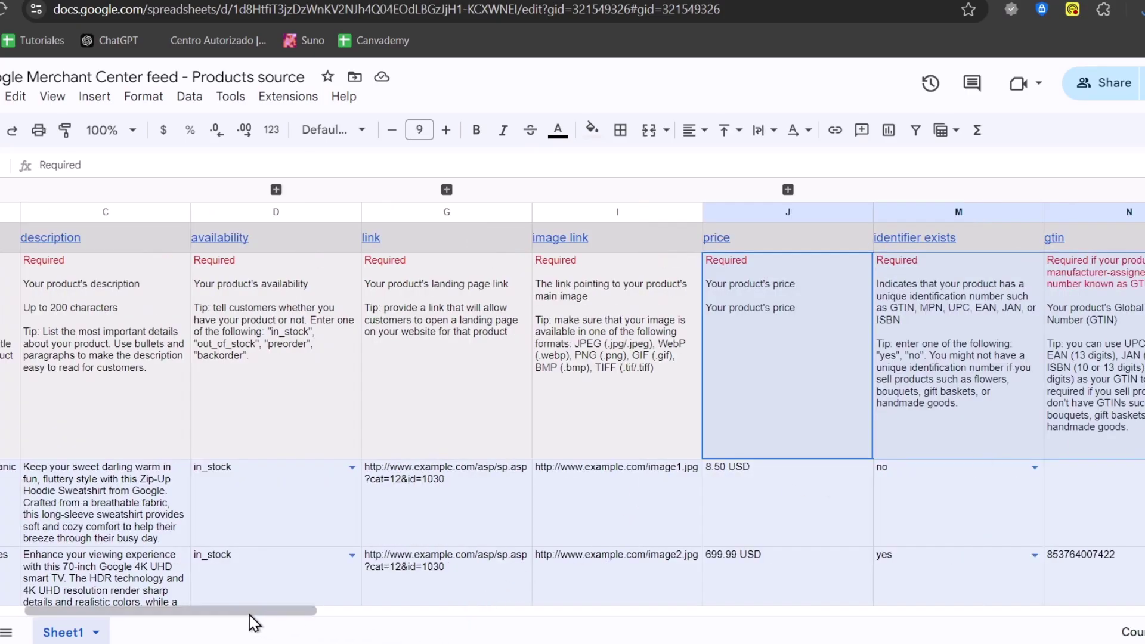
drag(257, 614, 1136, 625)
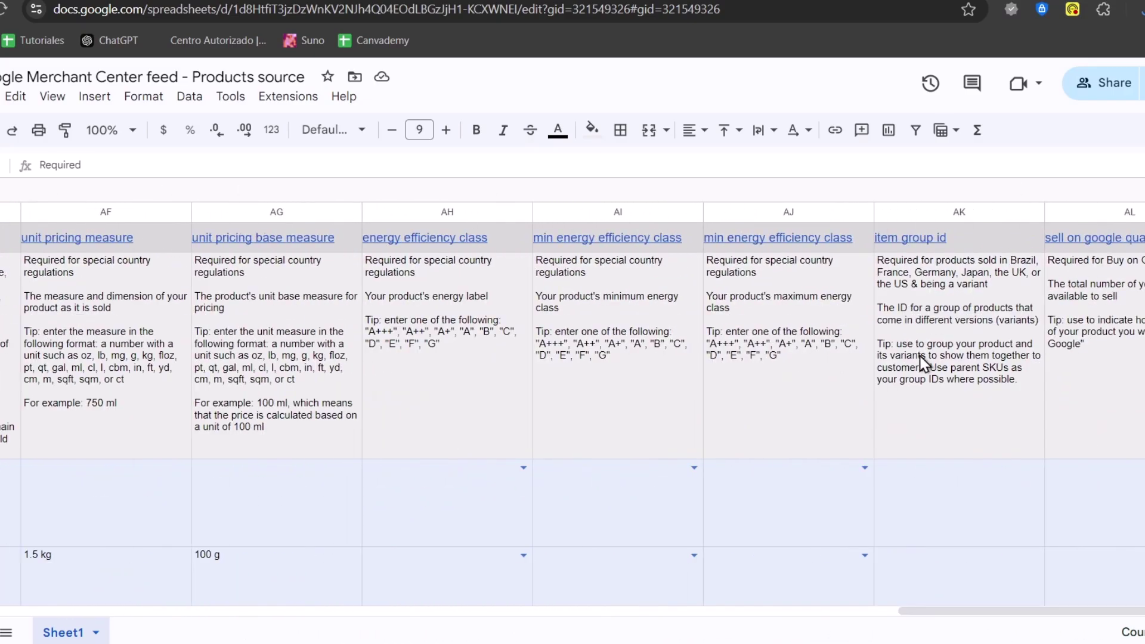
click(968, 327)
key(ctrl+Tab)
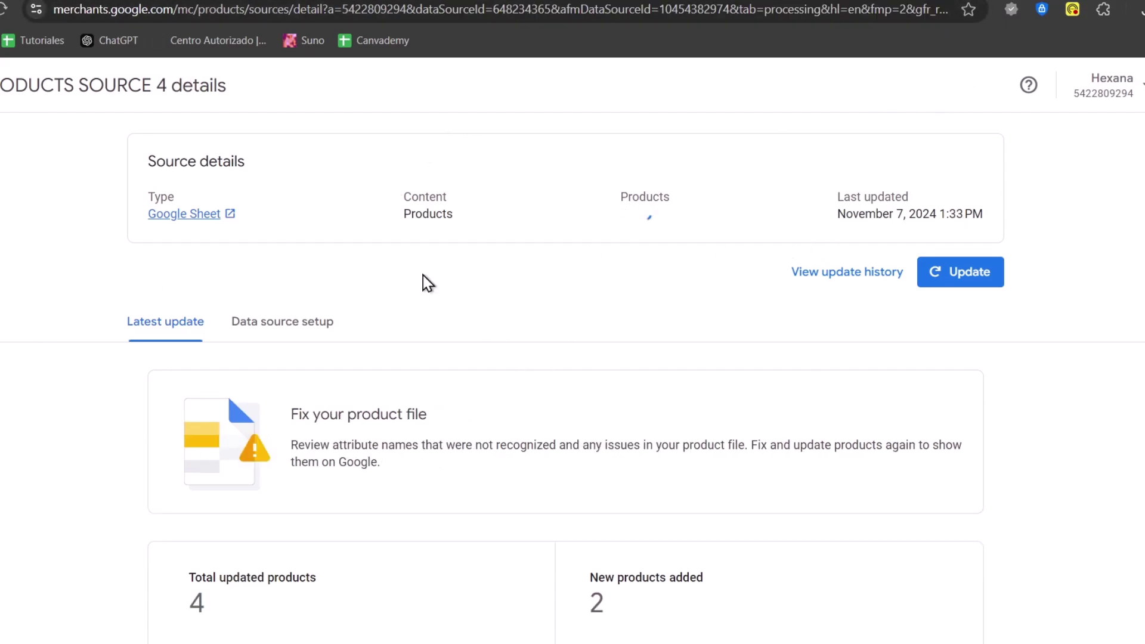
Check the new products count, then dismiss the Show products in more countries notification.
scroll(550, 375, down, 7)
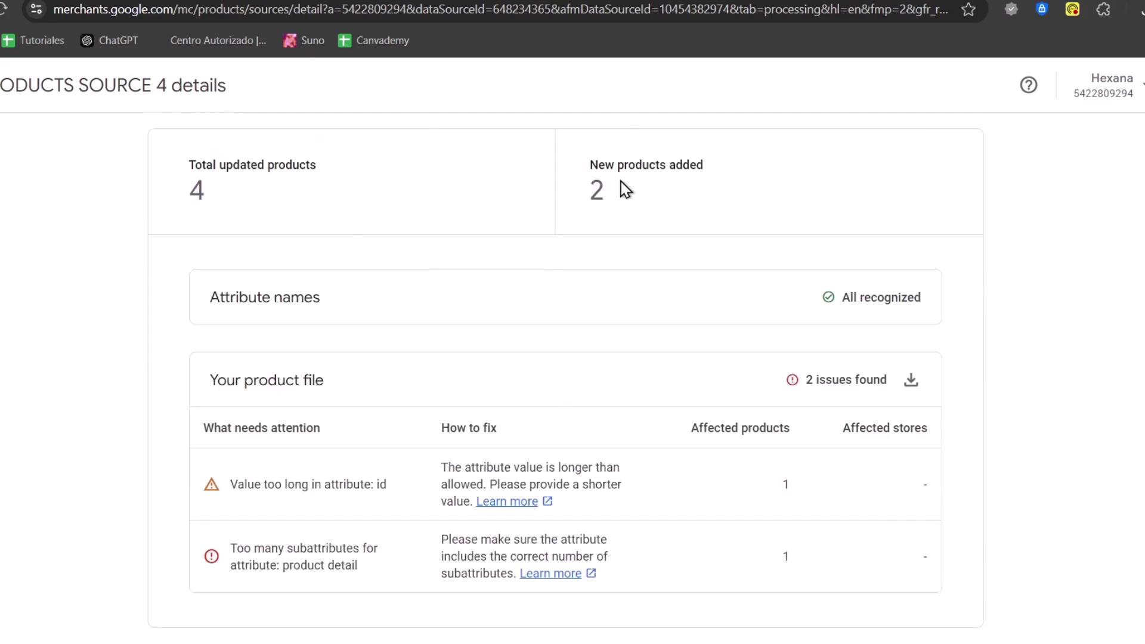
drag(621, 189, 544, 187)
click(2, 85)
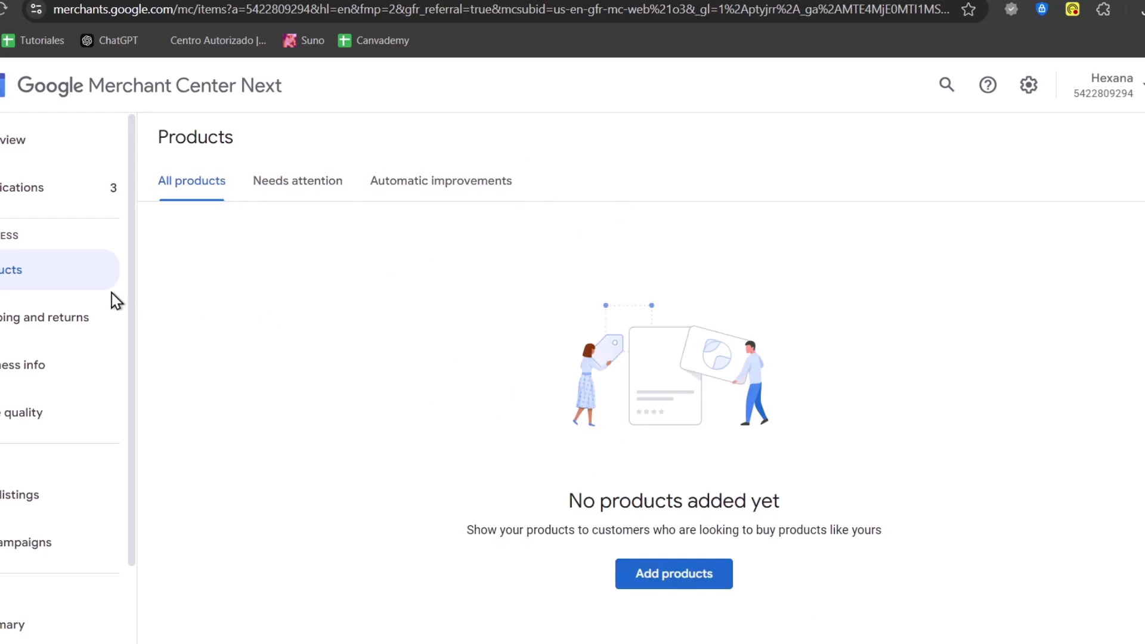
click(43, 192)
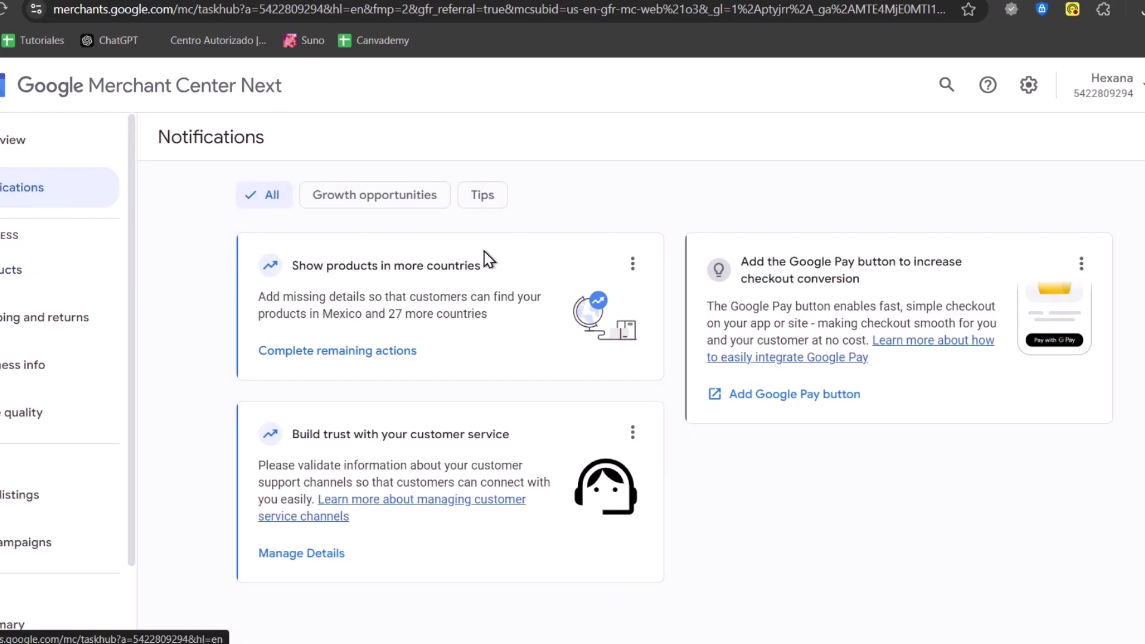
click(636, 266)
click(622, 289)
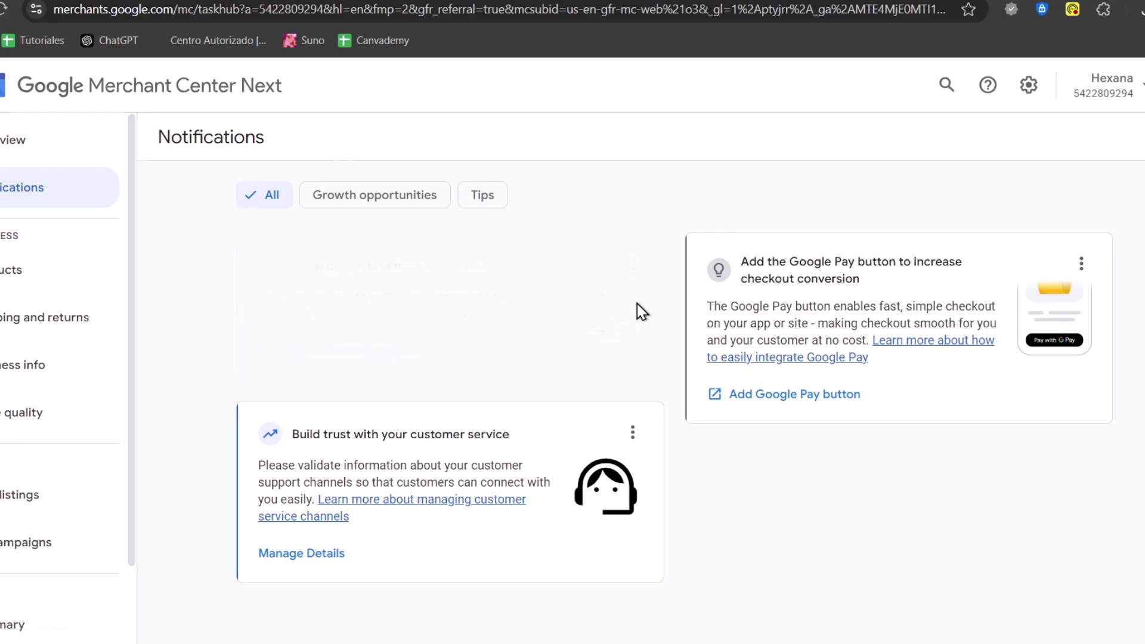
Browse the Shipping and returns policies, then open the Ad campaigns page.
click(51, 270)
click(44, 317)
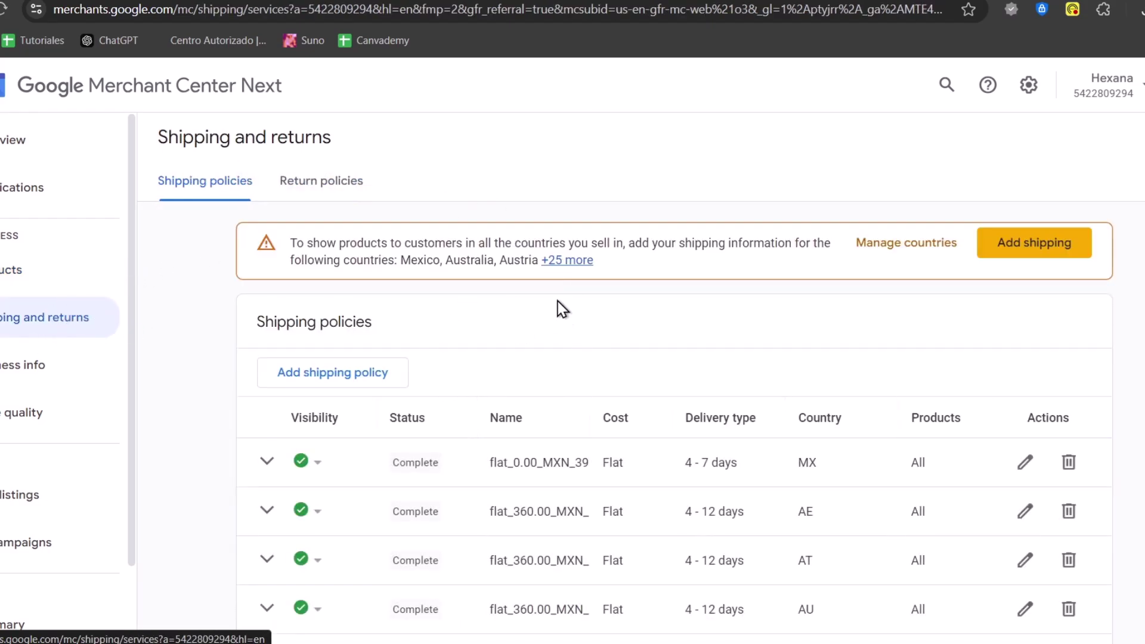
scroll(562, 308, down, 5)
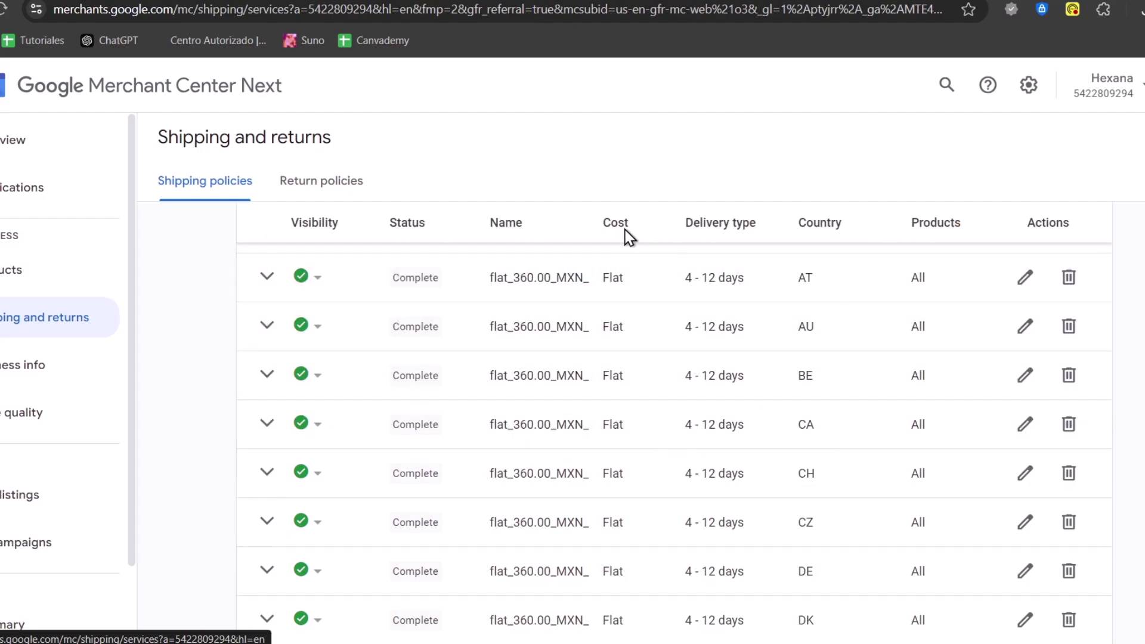
scroll(579, 431, down, 10)
scroll(579, 431, up, 12)
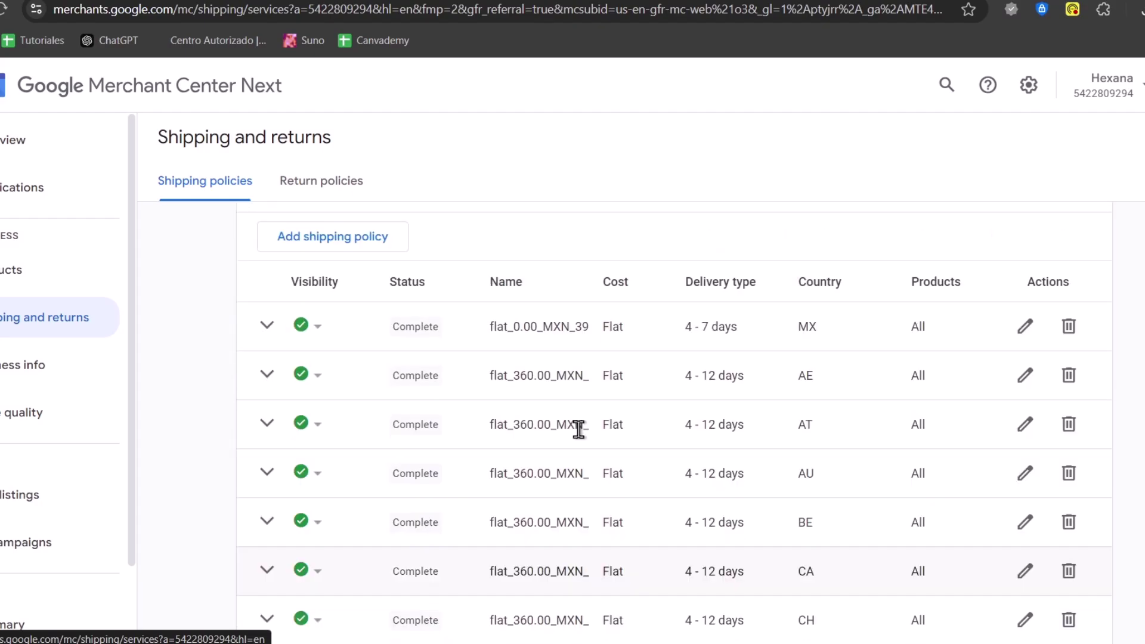
scroll(579, 431, up, 2)
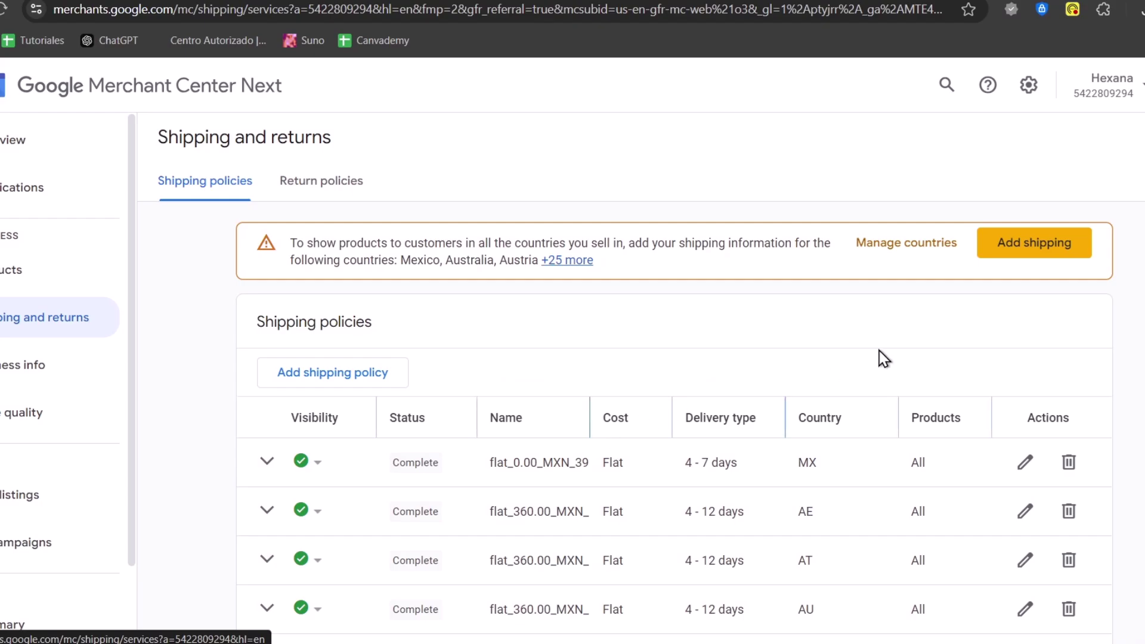
scroll(60, 357, down, 2)
click(37, 453)
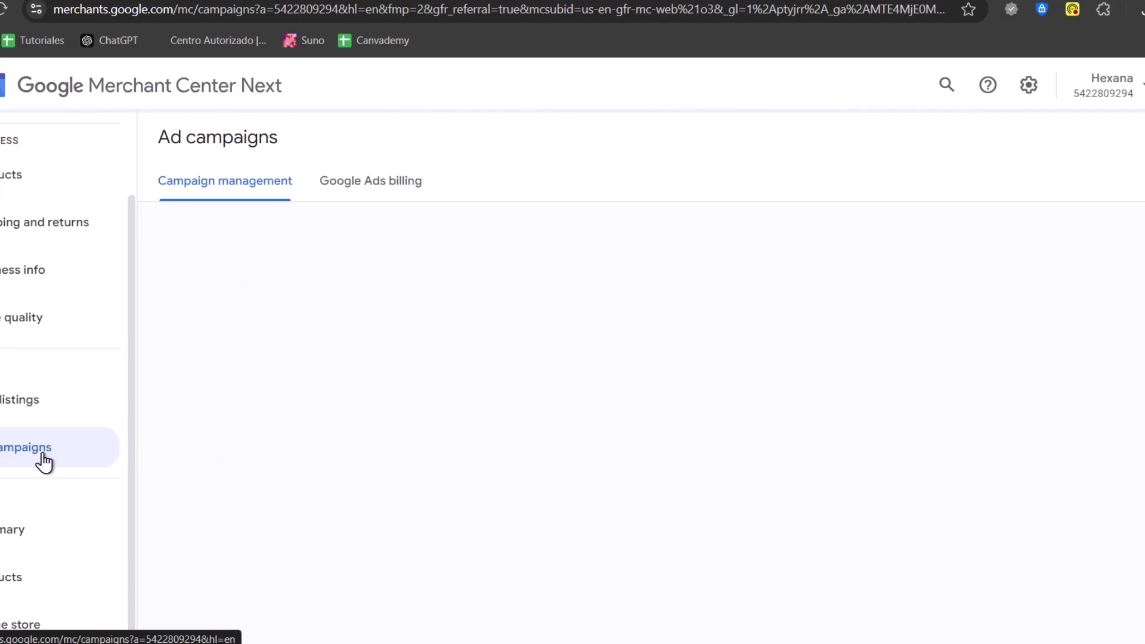
View the Summary, Products and Online store analytics reports, then scroll through Store quality.
click(31, 530)
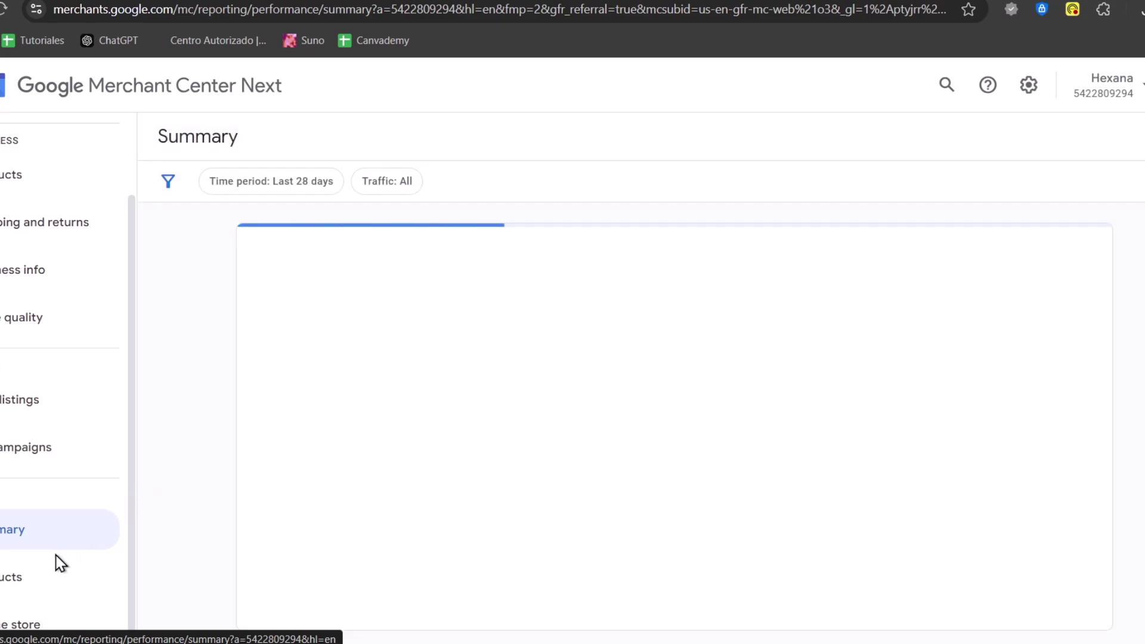
click(59, 574)
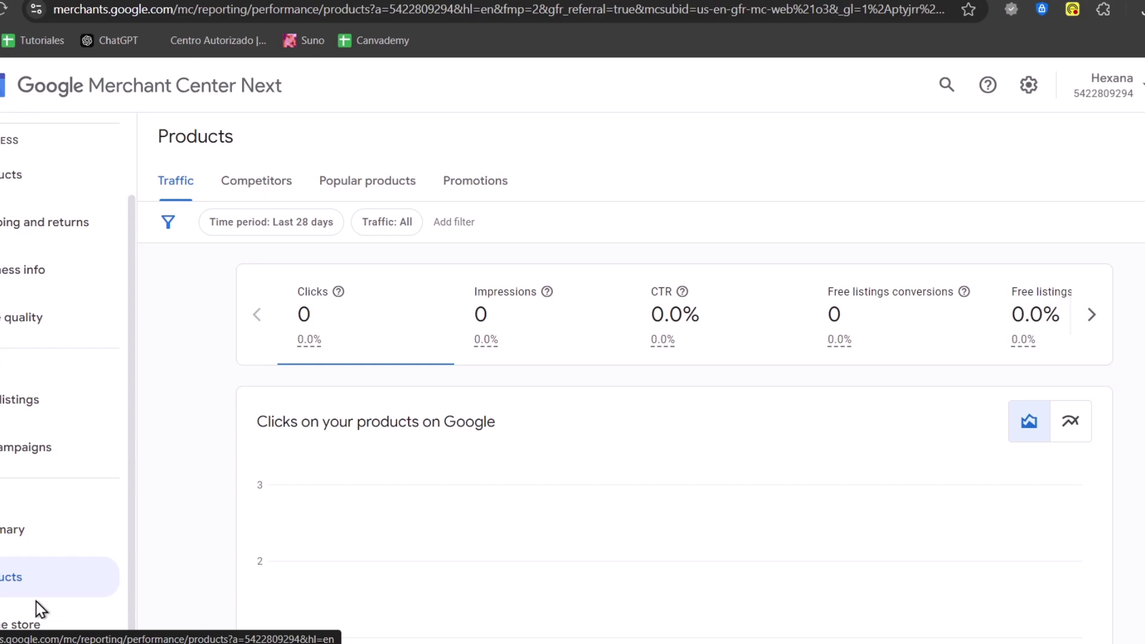
click(33, 625)
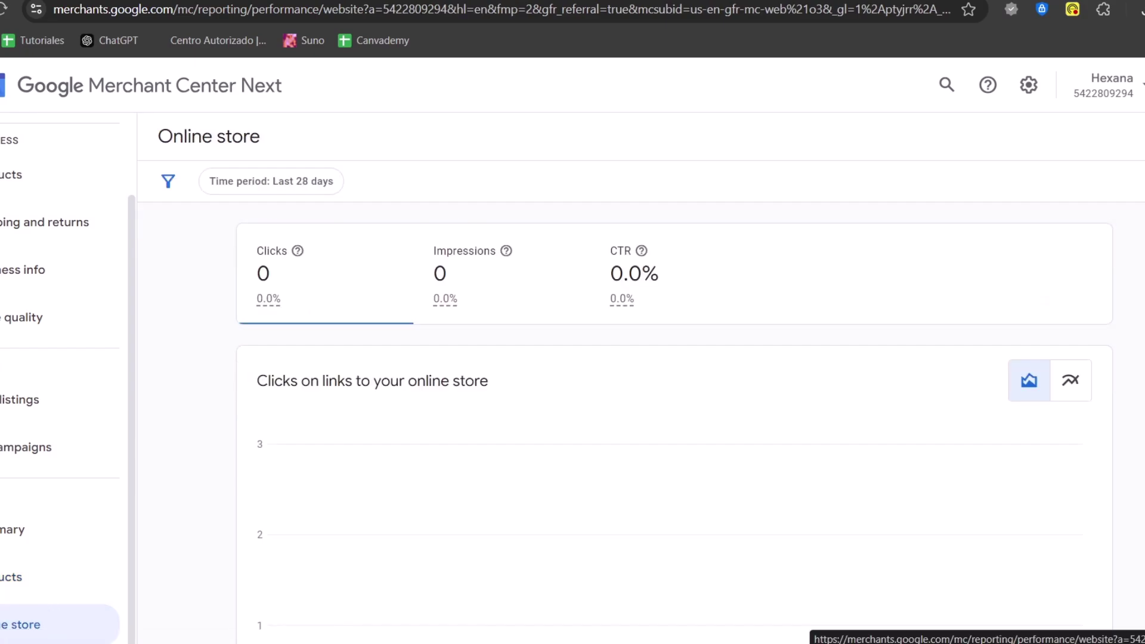
click(30, 318)
scroll(660, 251, down, 3)
scroll(835, 433, up, 3)
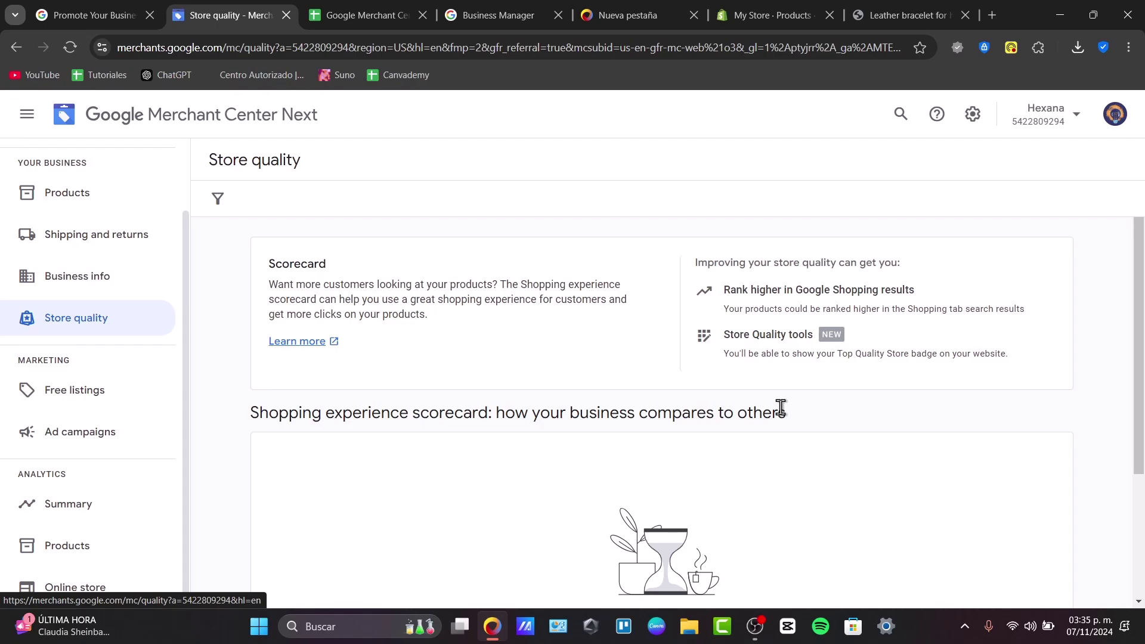
Read the energy efficiency class description in the feed spreadsheet and return to Merchant Center.
click(399, 12)
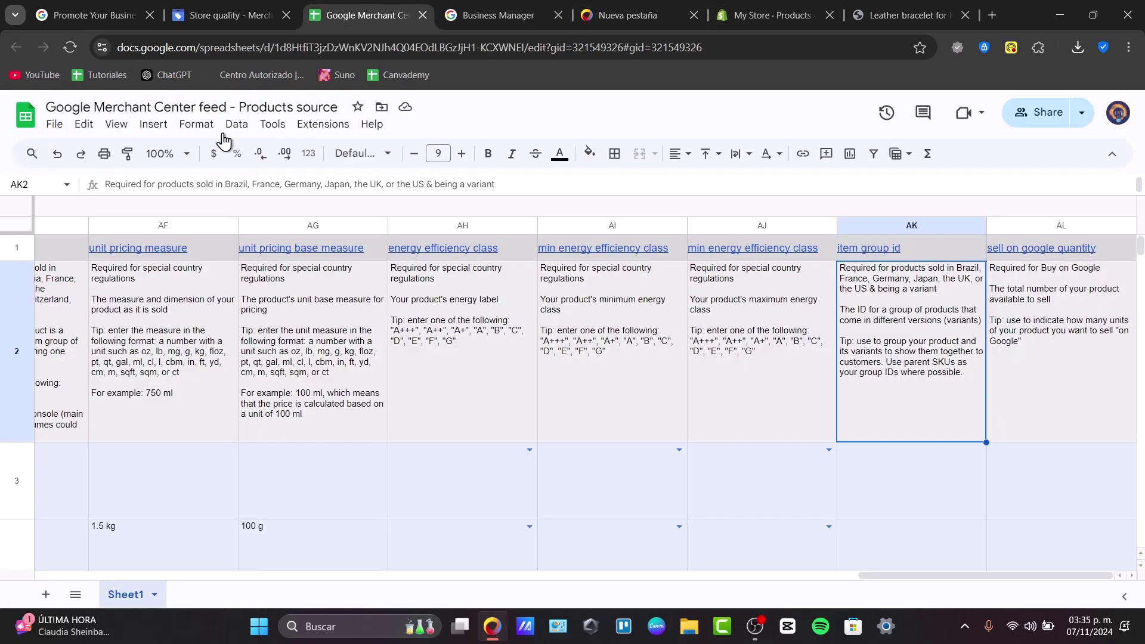
click(470, 269)
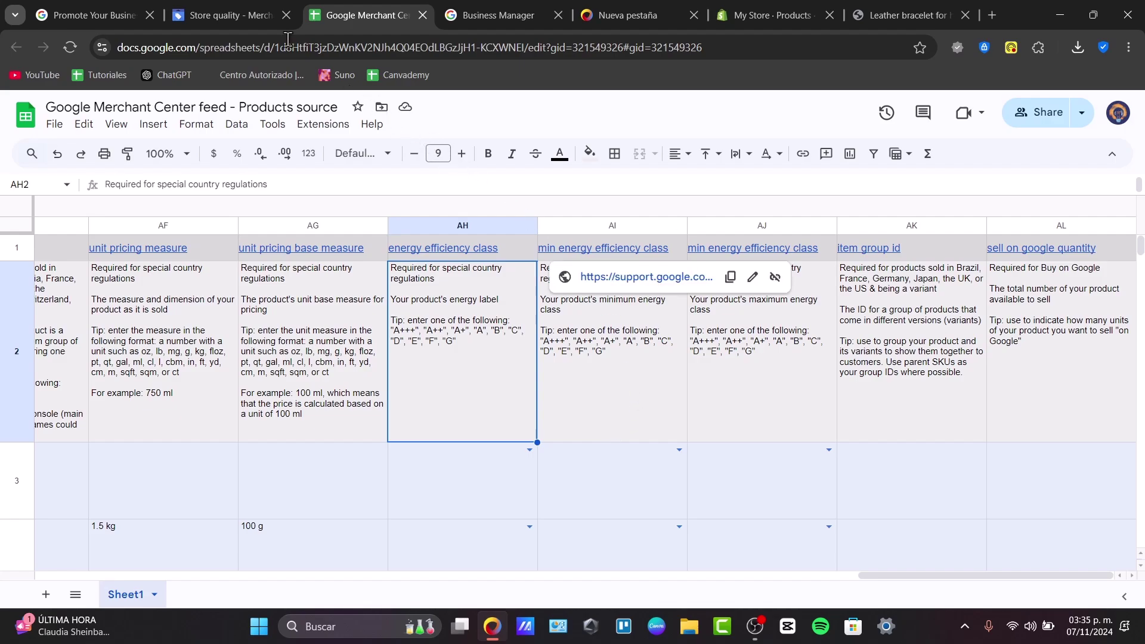
click(211, 5)
Open Ad campaigns, glance at Business Manager, and close the analytics survey.
click(94, 439)
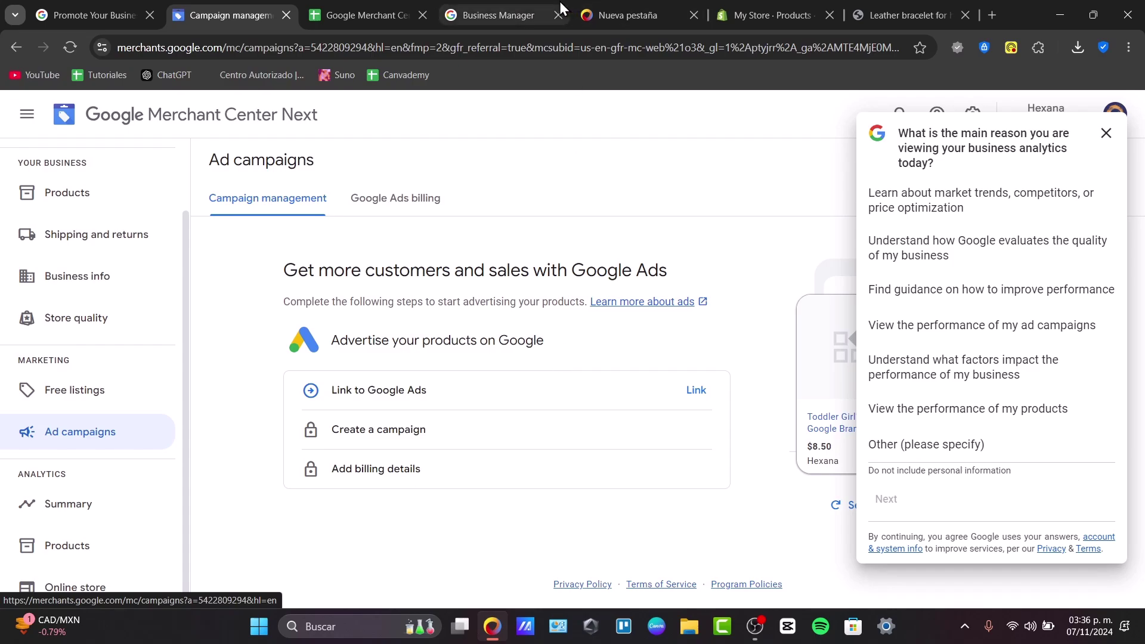
click(493, 15)
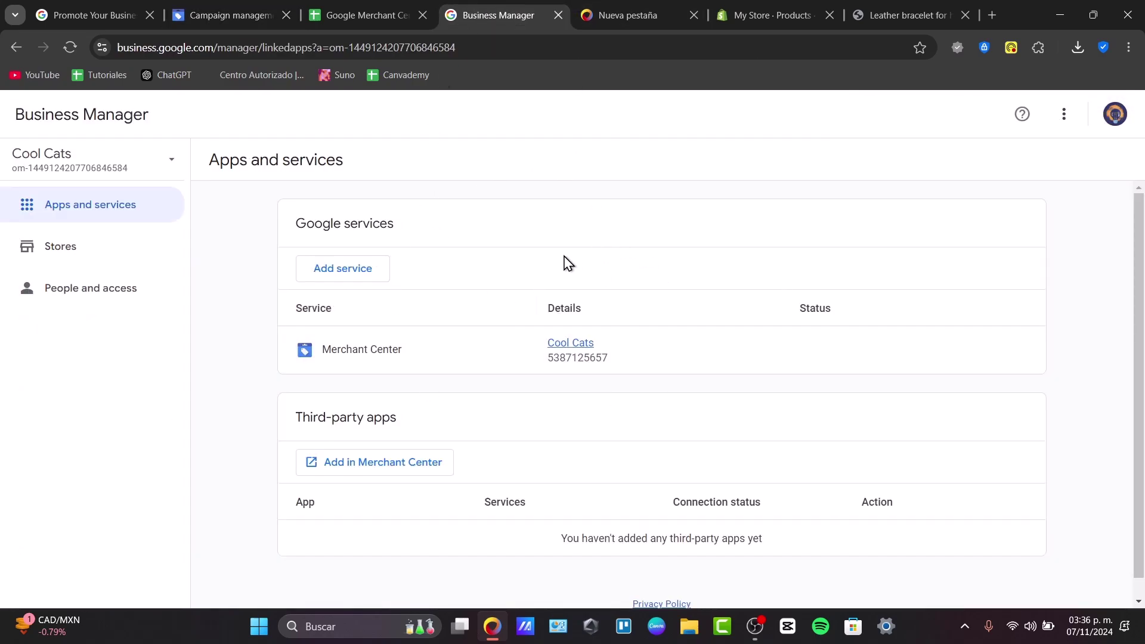
click(227, 15)
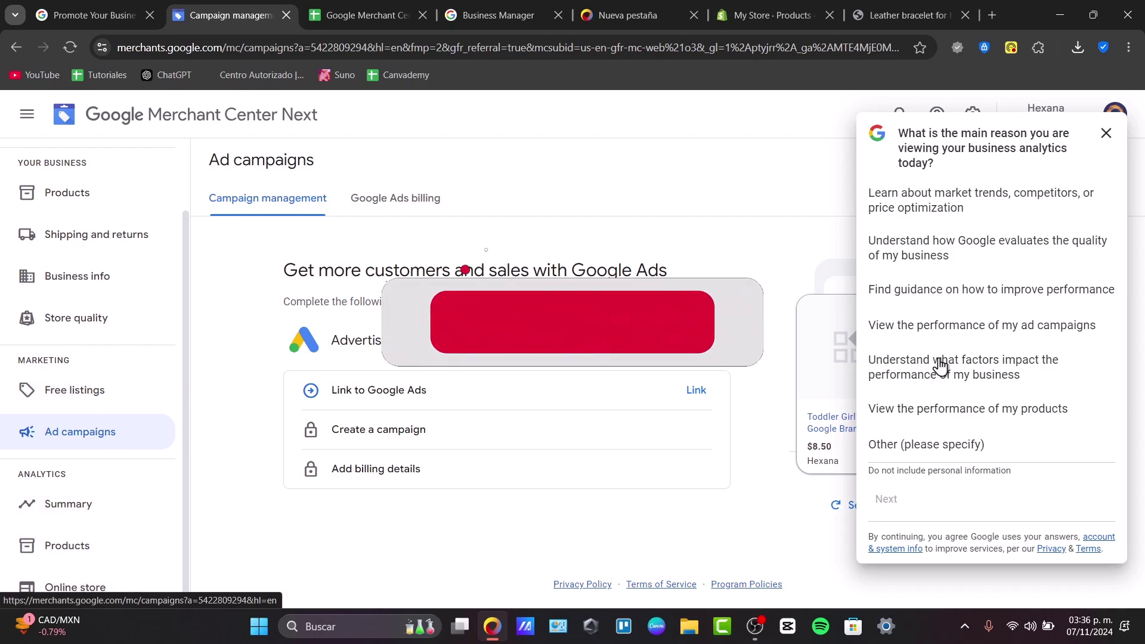
click(1106, 133)
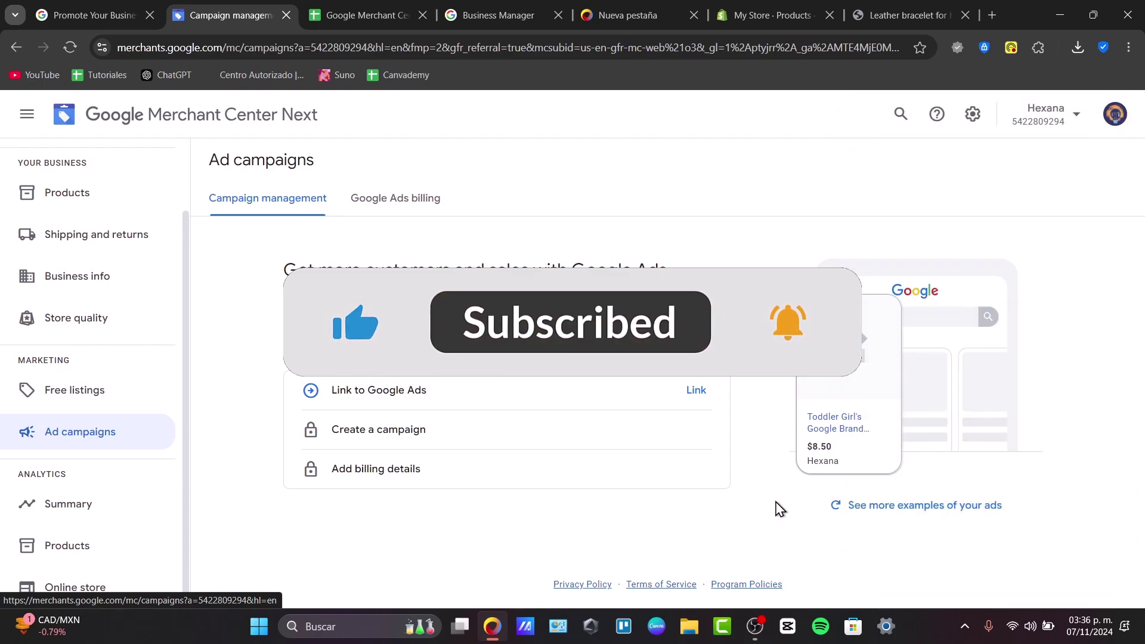